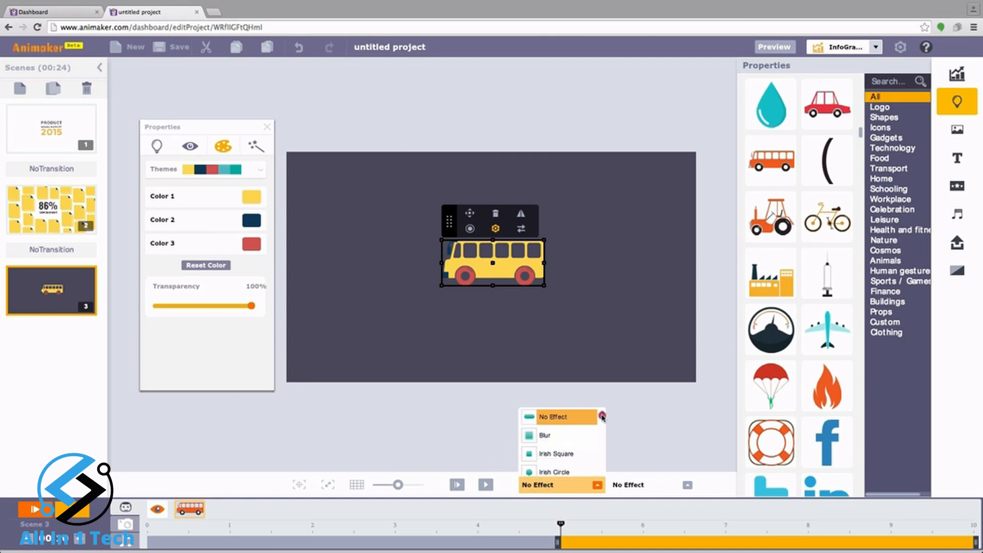
Give the bus the Move In entry effect with the leftward direction
scroll(603, 417, down, 3)
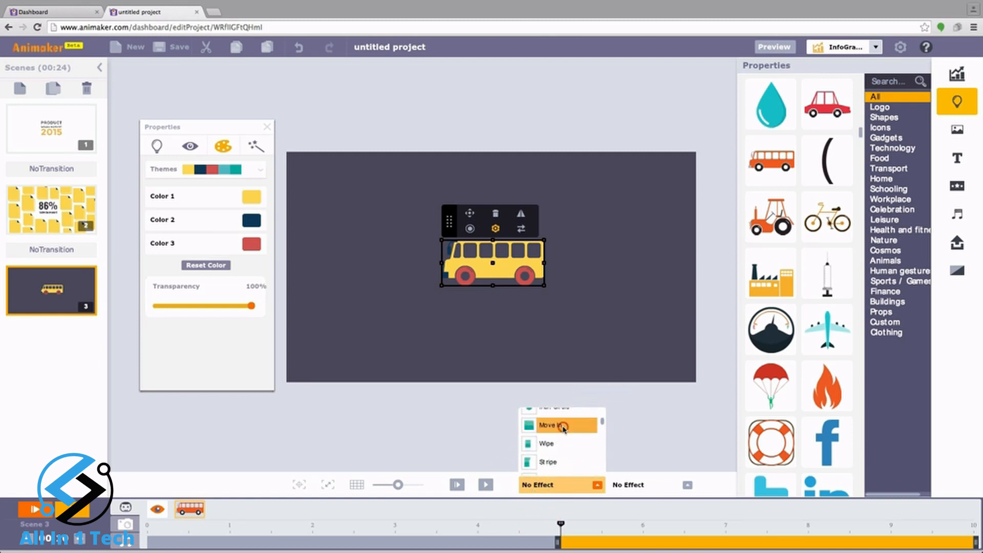
click(563, 426)
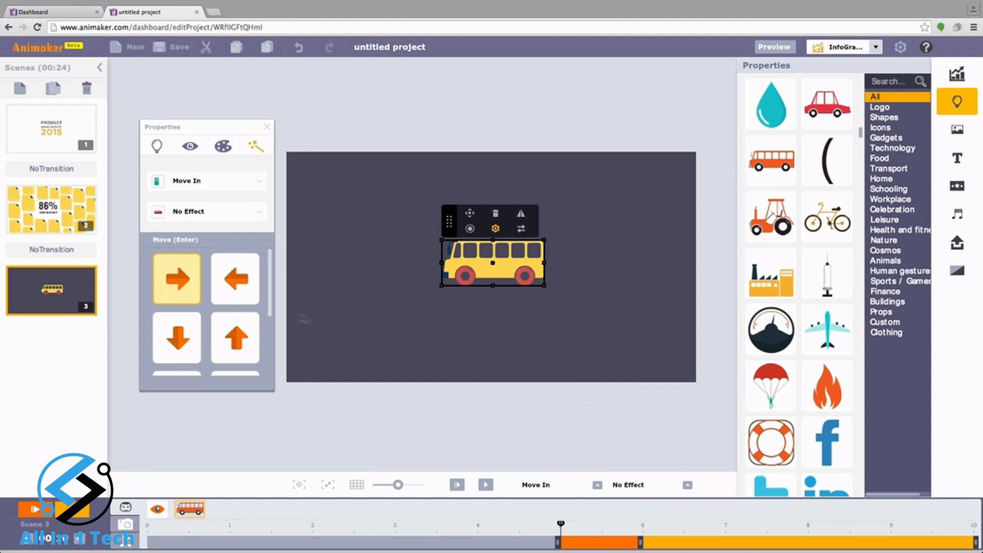
click(236, 289)
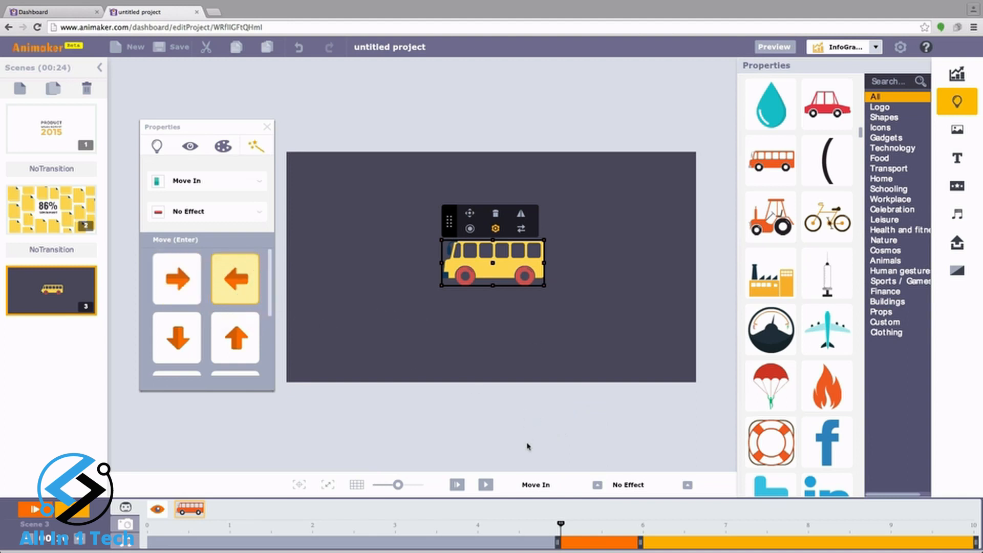
Give the bus the Move Out exit effect with the leftward direction
click(620, 485)
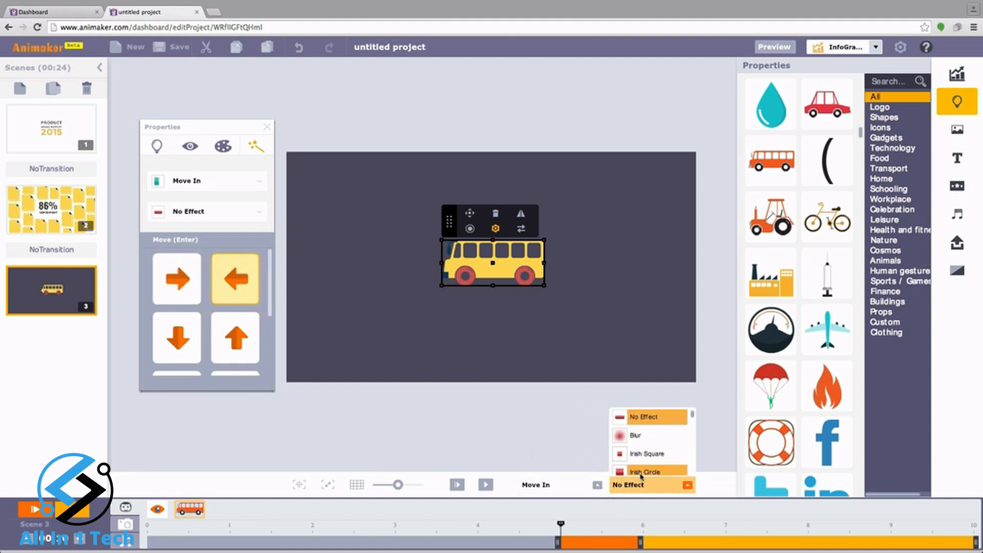
drag(693, 417, 694, 427)
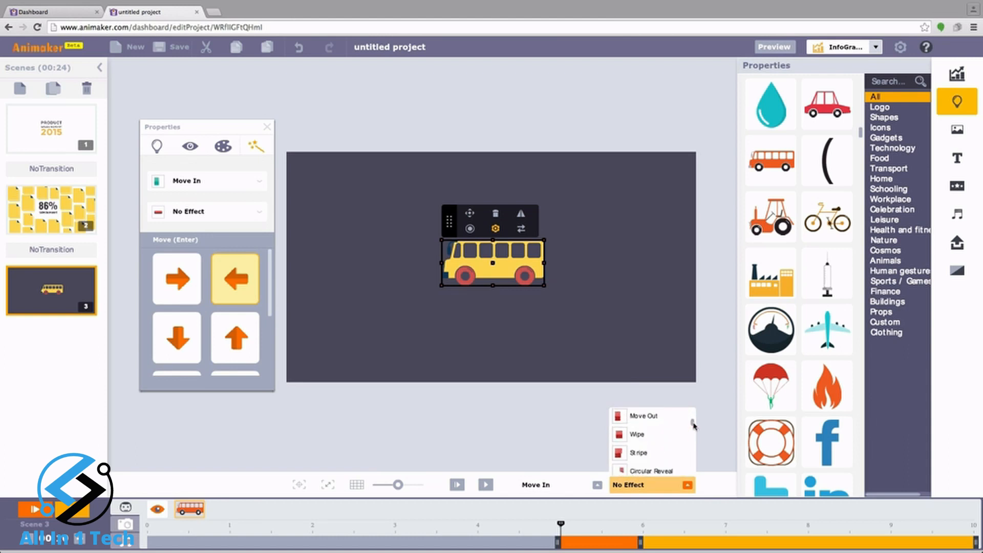
click(669, 417)
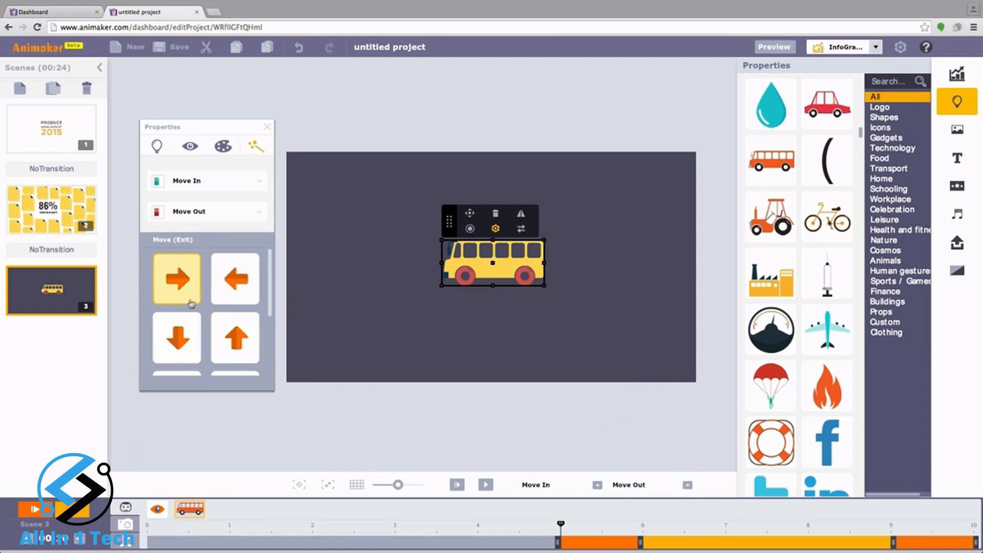
click(226, 292)
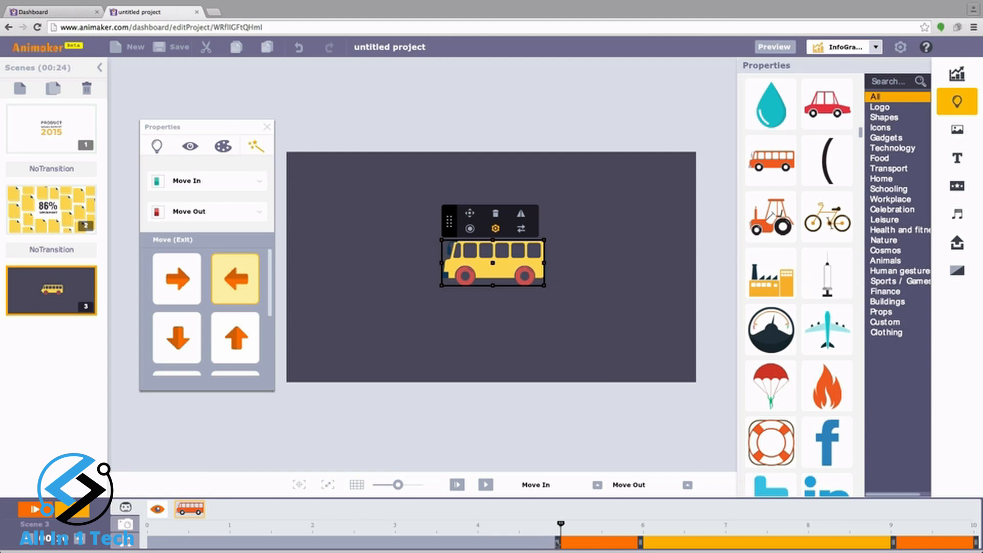
Retime the bus on the scene 3 timeline to run from about 1 to 5 seconds, and preview the scene
drag(557, 542, 233, 548)
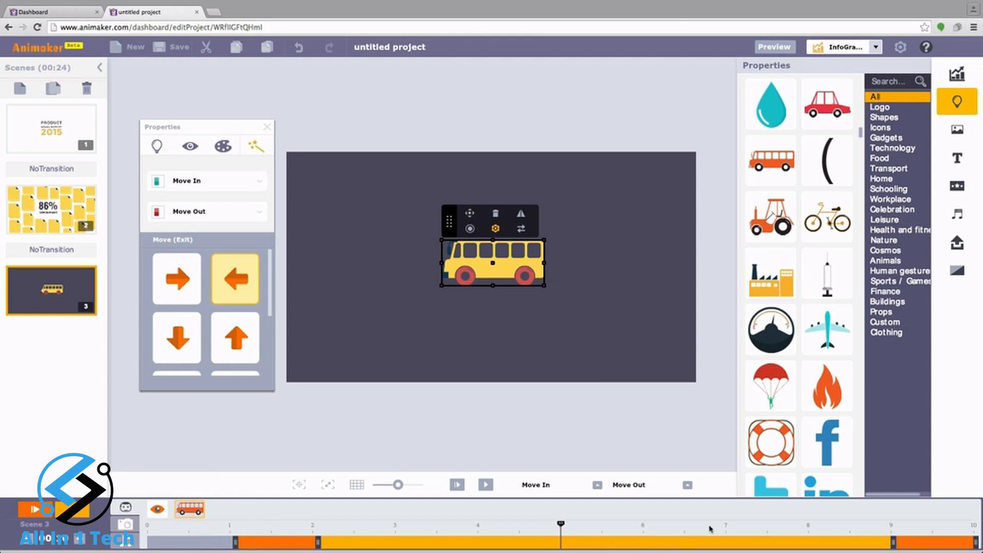
drag(976, 542, 567, 548)
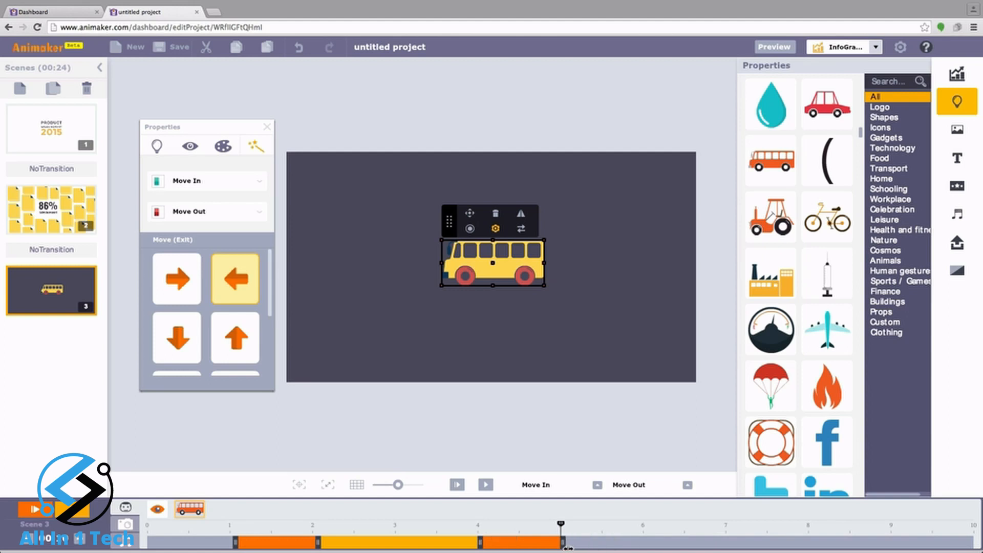
click(457, 485)
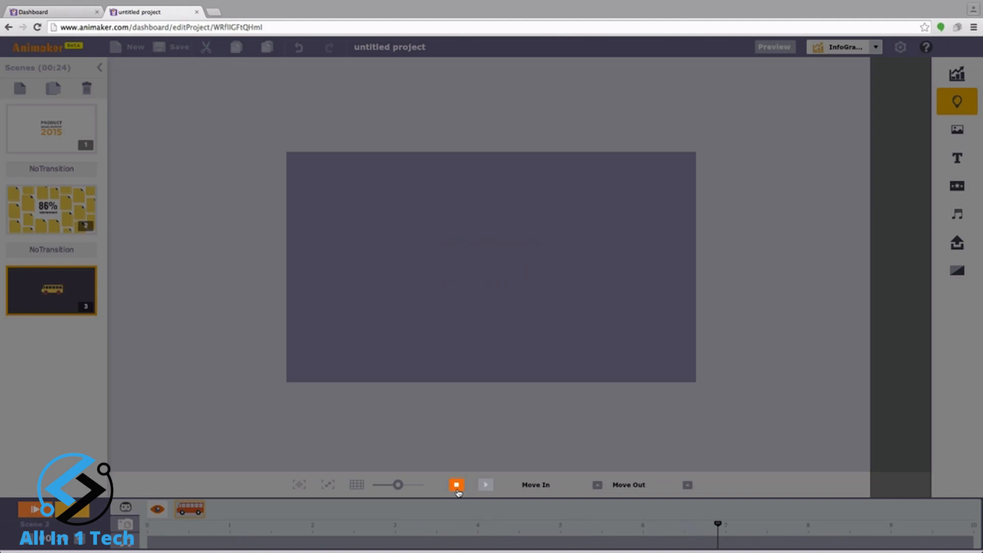
click(457, 486)
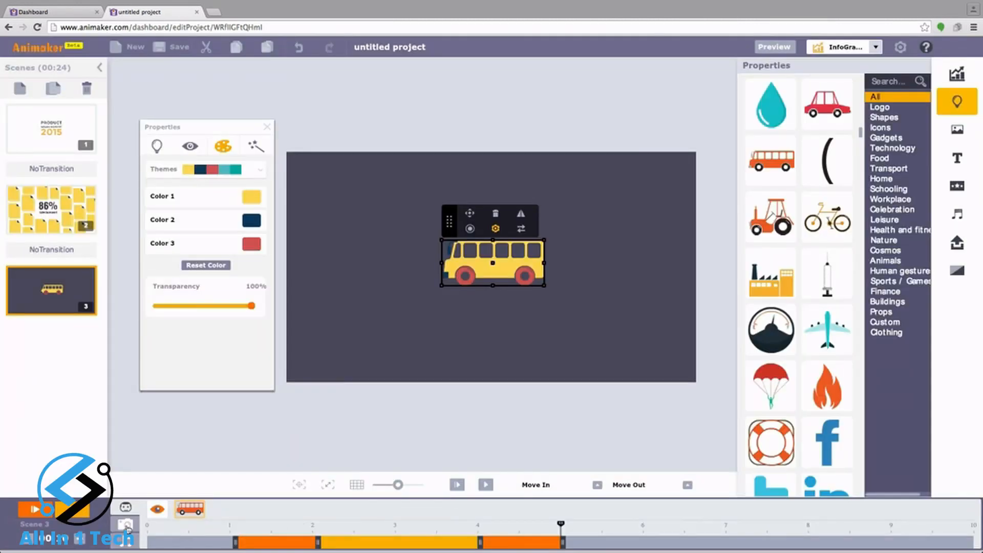
Add a camera zoom-in to scene 3 on the camera timeline and enlarge its frame to enclose the whole bus
click(127, 527)
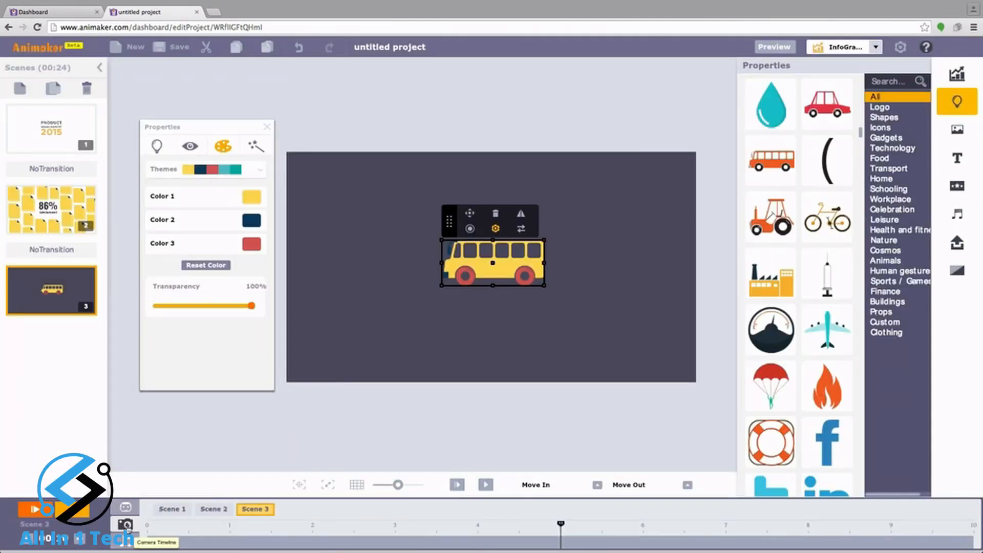
click(300, 487)
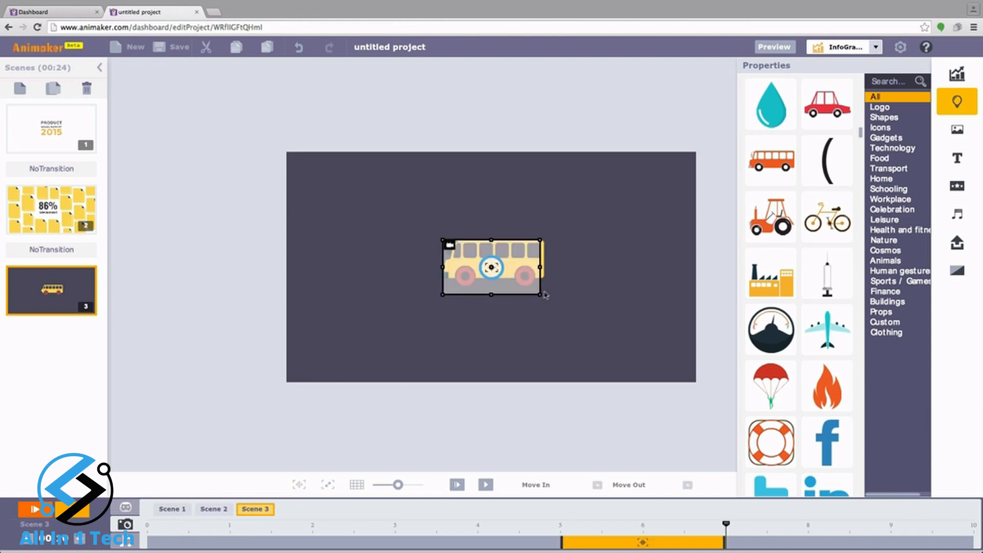
drag(540, 294, 564, 309)
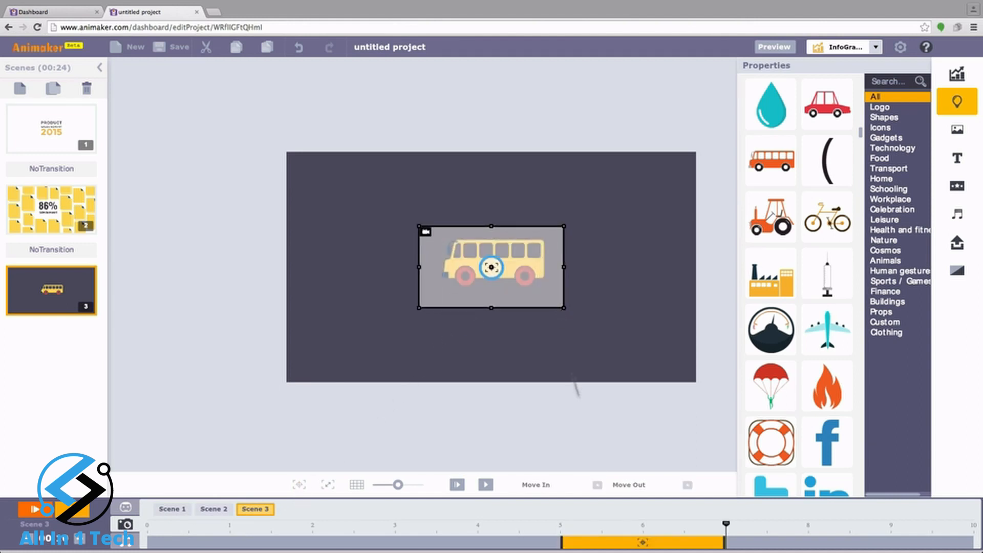
Retime the camera zoom to run from about 2 to 5 seconds, previewing the scene during the adjustment
drag(643, 542, 363, 541)
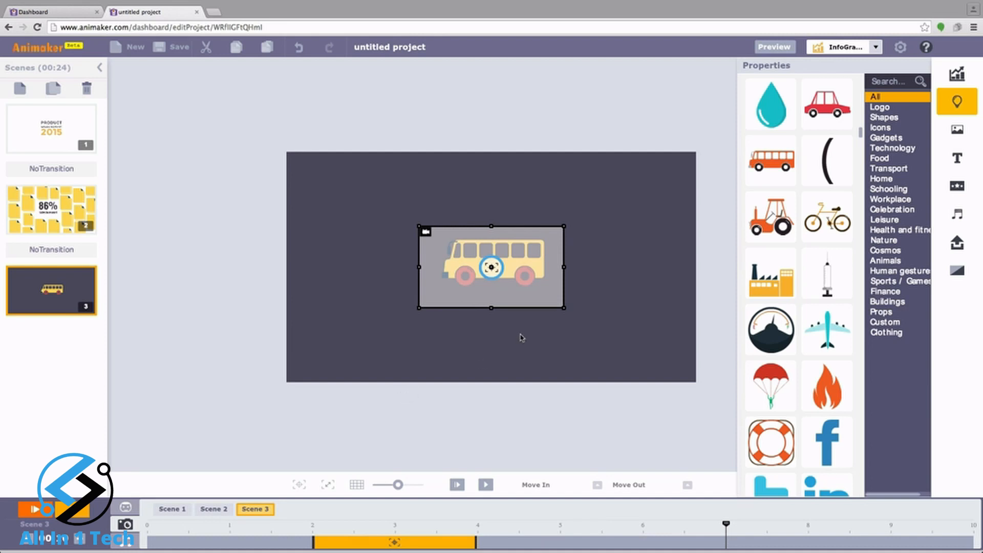
click(456, 485)
drag(476, 542, 563, 543)
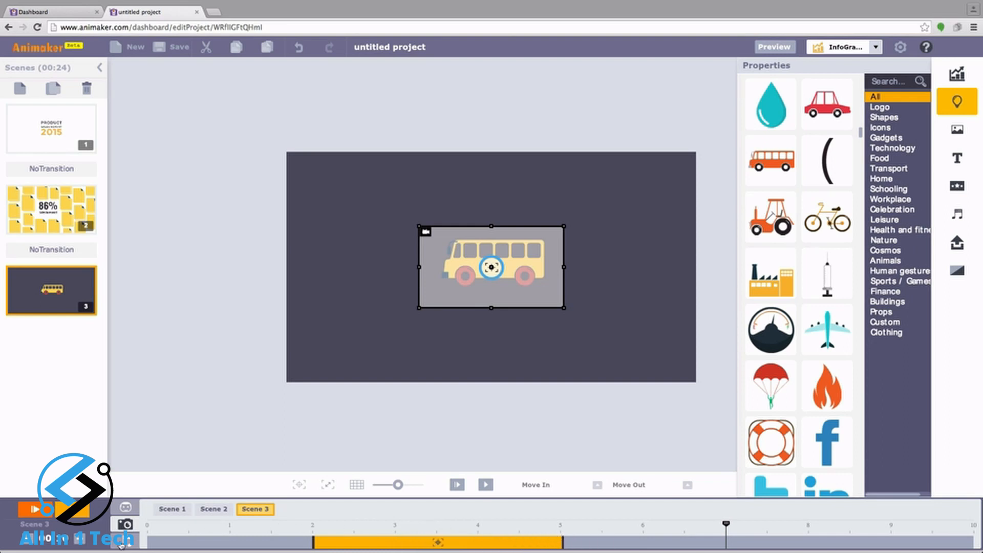
Place the background track "candy" near the start of the music timeline
click(159, 509)
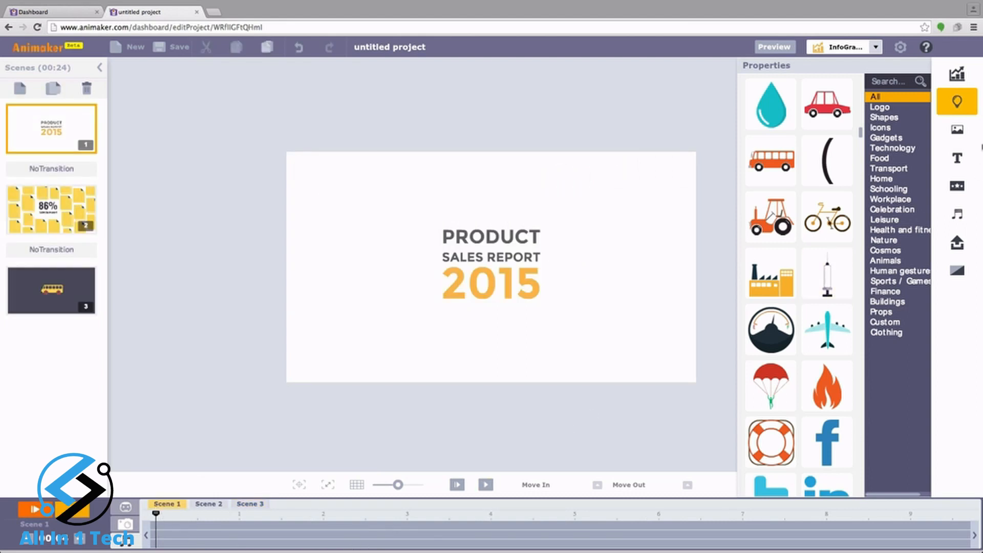
click(958, 223)
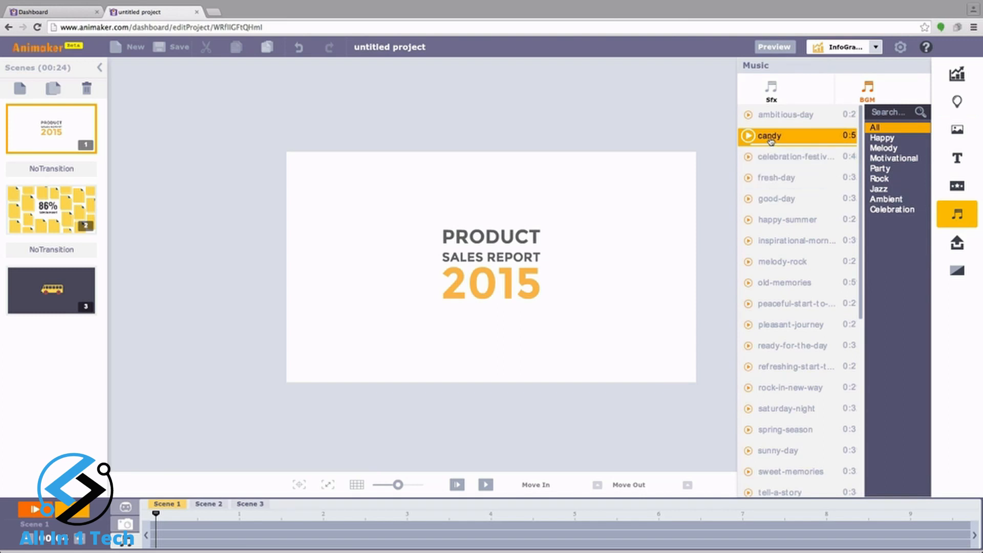
drag(770, 141, 166, 535)
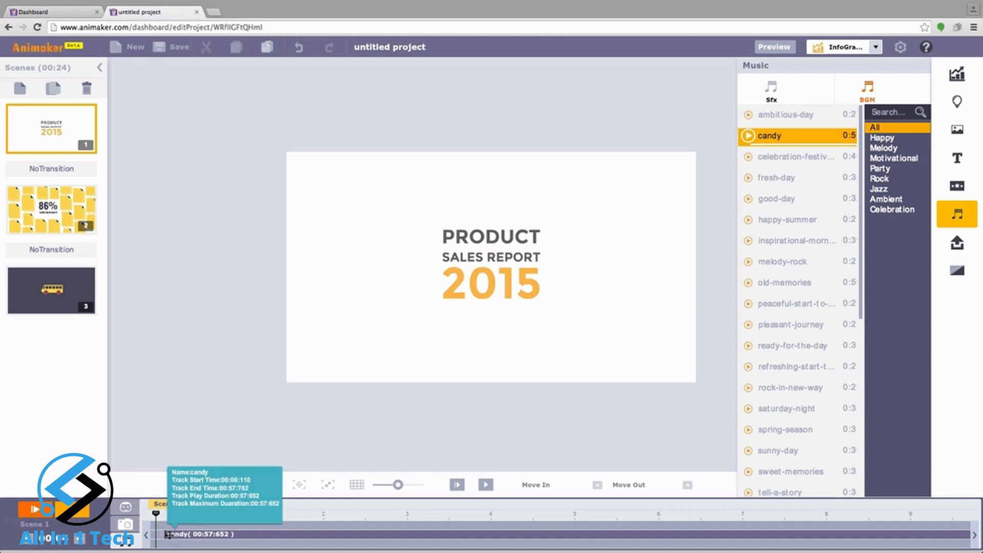
Open the start and end values of the "candy" track for editing and apply them
click(174, 534)
right_click(189, 534)
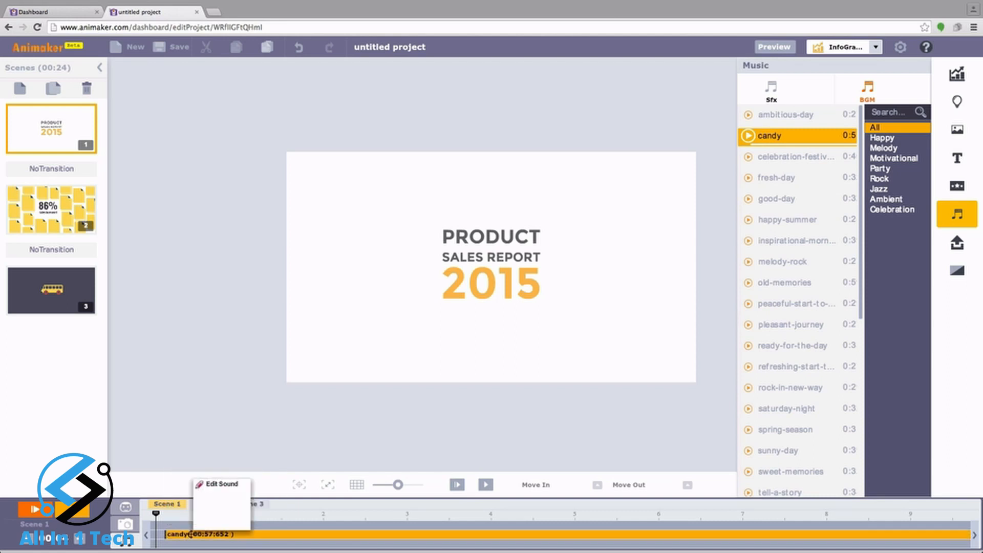
click(222, 484)
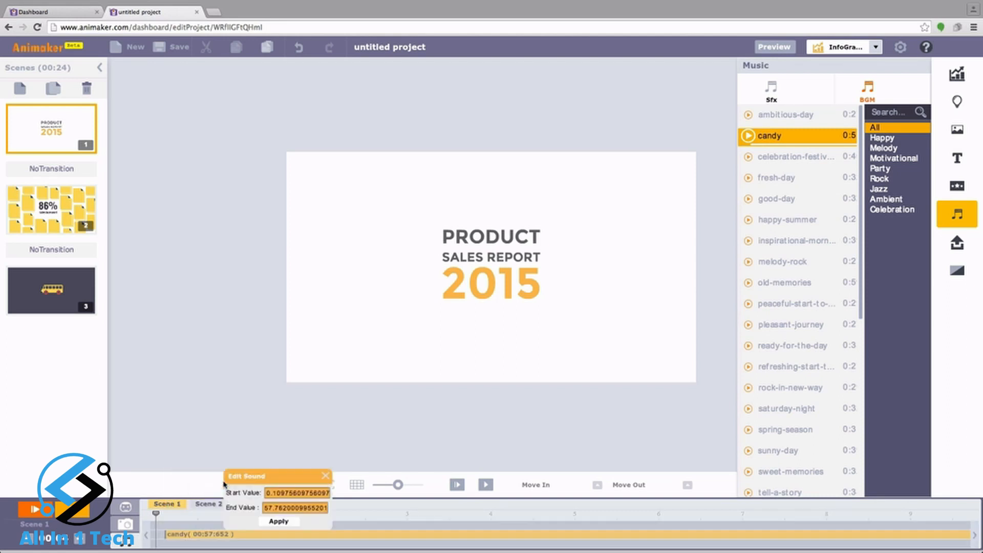
click(279, 522)
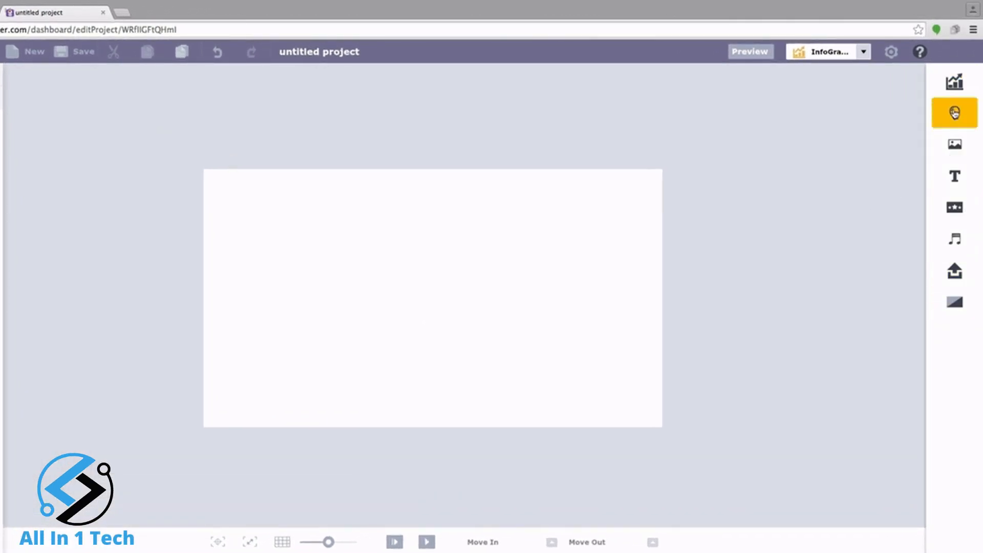
Browse the available charts, number graphics and maps, ending on the chart collection
click(954, 85)
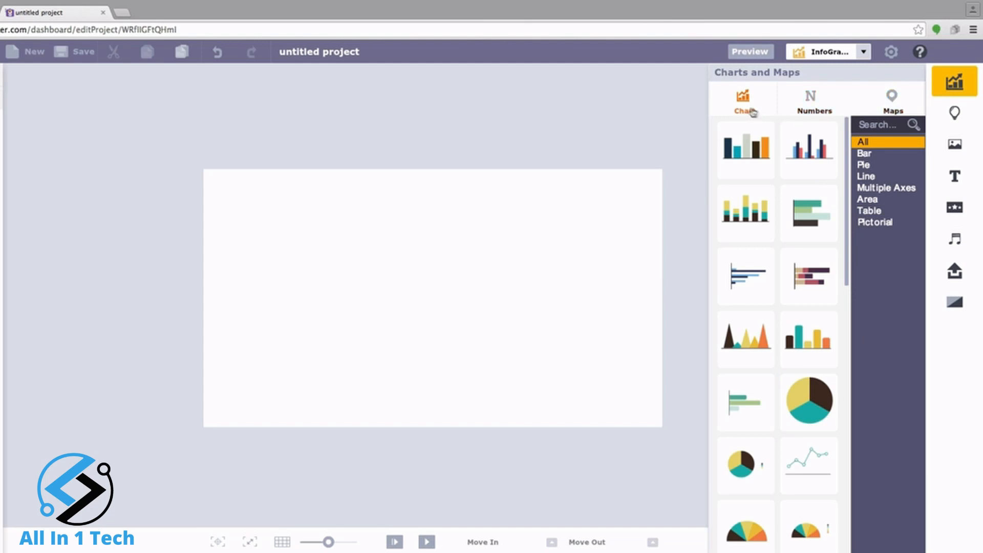
drag(848, 135, 848, 174)
click(813, 105)
click(848, 175)
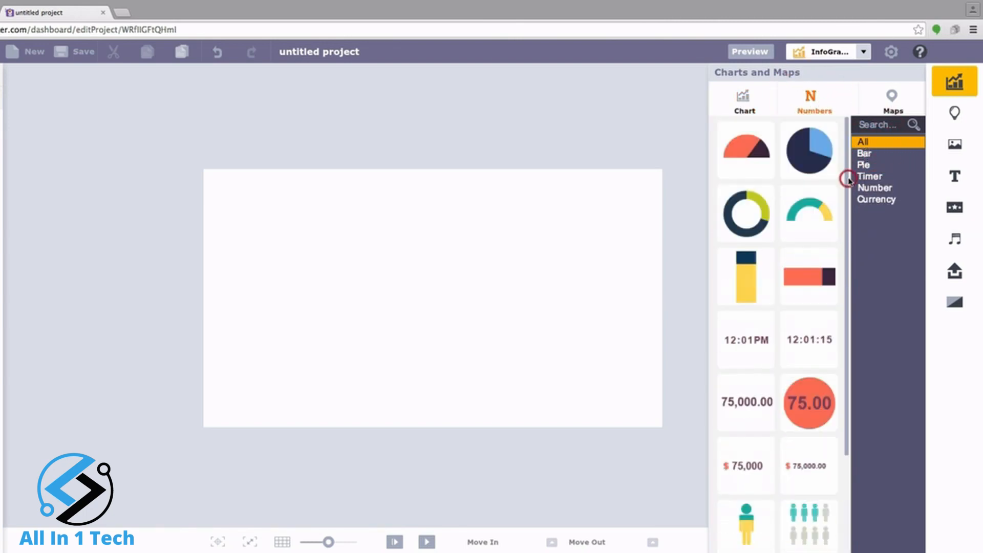
click(892, 103)
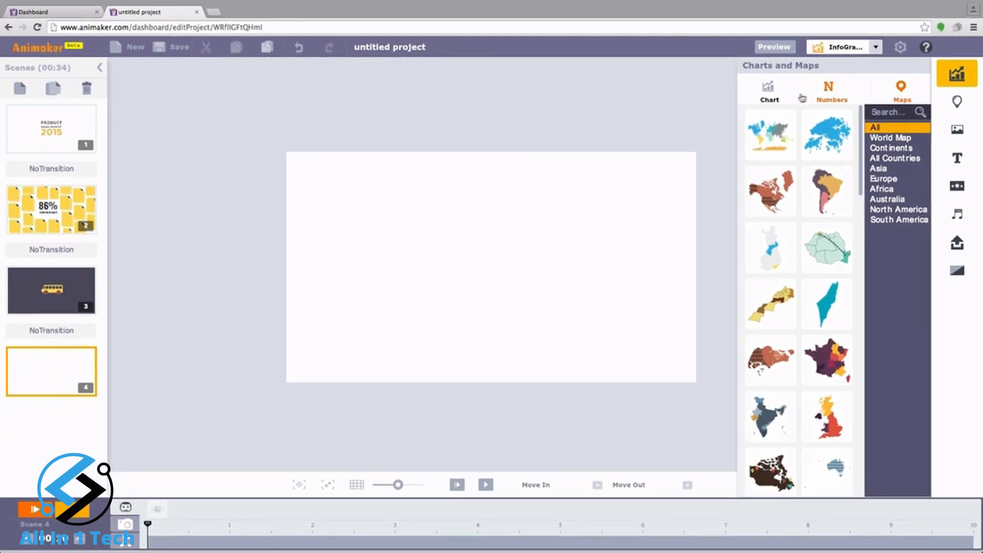
click(774, 97)
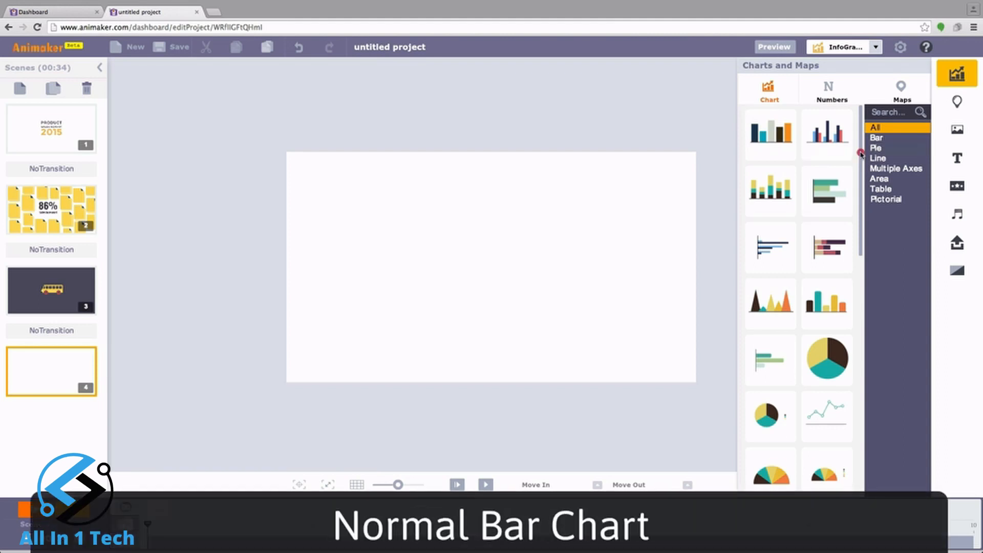
scroll(861, 154, down, 1)
mouse_move(861, 154)
mouse_down()
mouse_move(883, 403)
mouse_move(867, 149)
mouse_up()
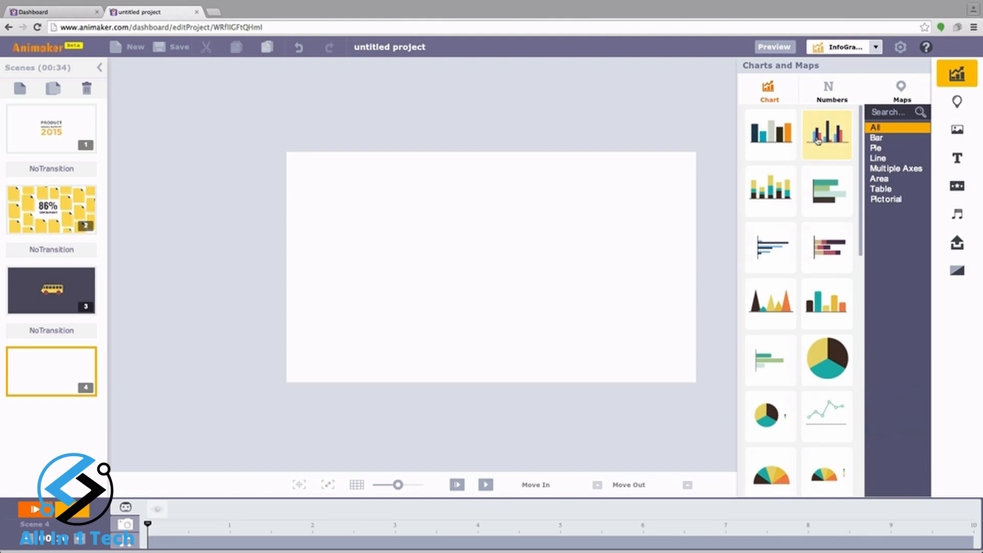
Insert the vertical stacked bar chart into scene 4 and open its properties
click(770, 199)
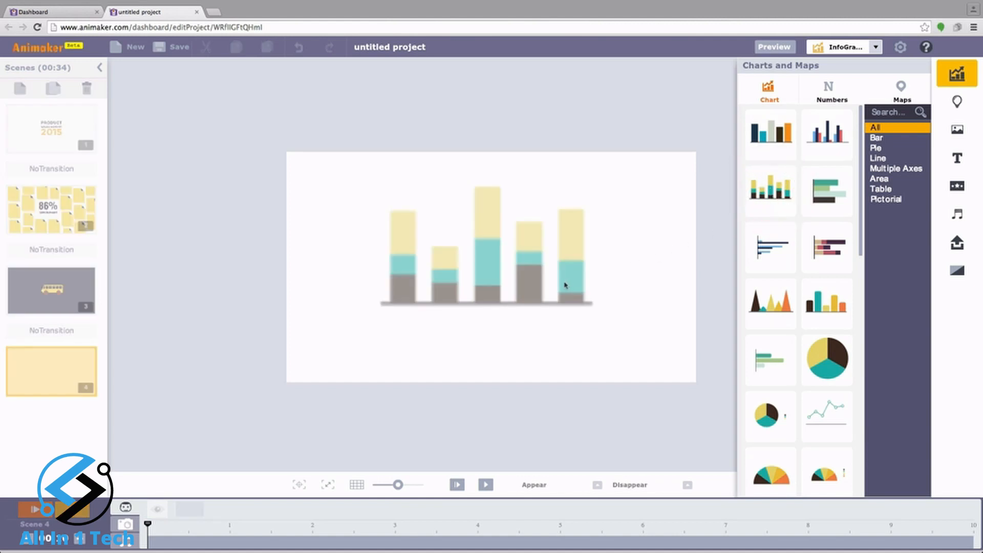
click(518, 294)
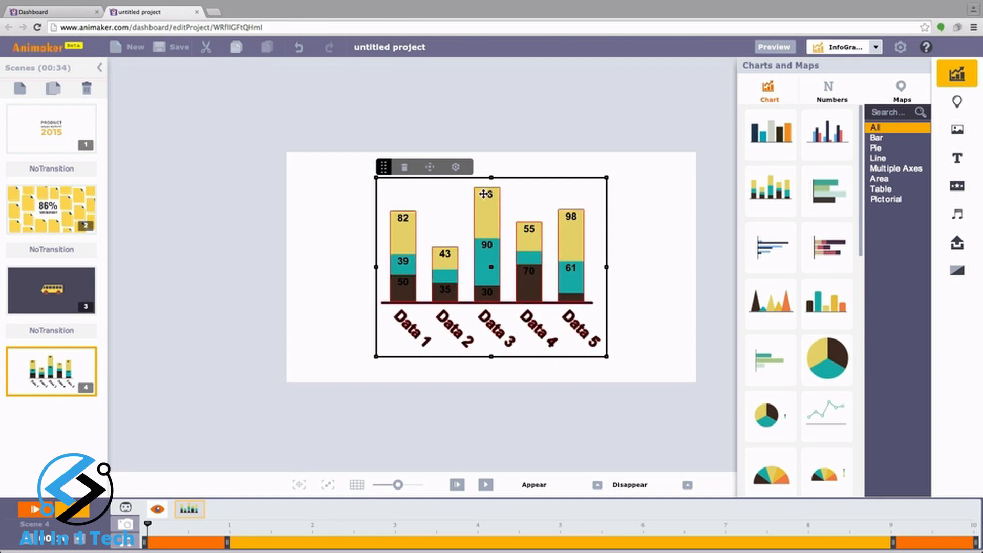
click(456, 169)
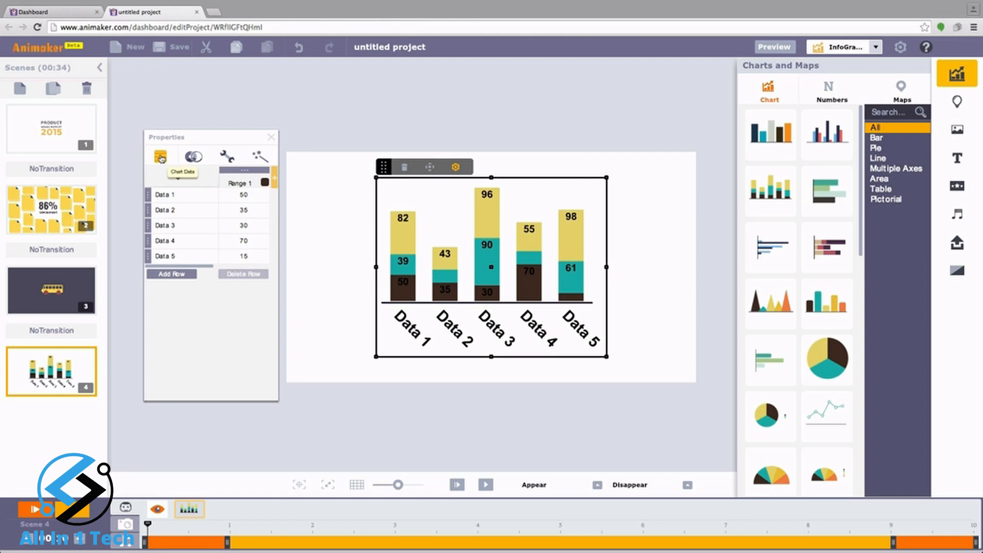
Look through the stacked bar chart's style variants, settings and entry and exit effects
click(194, 157)
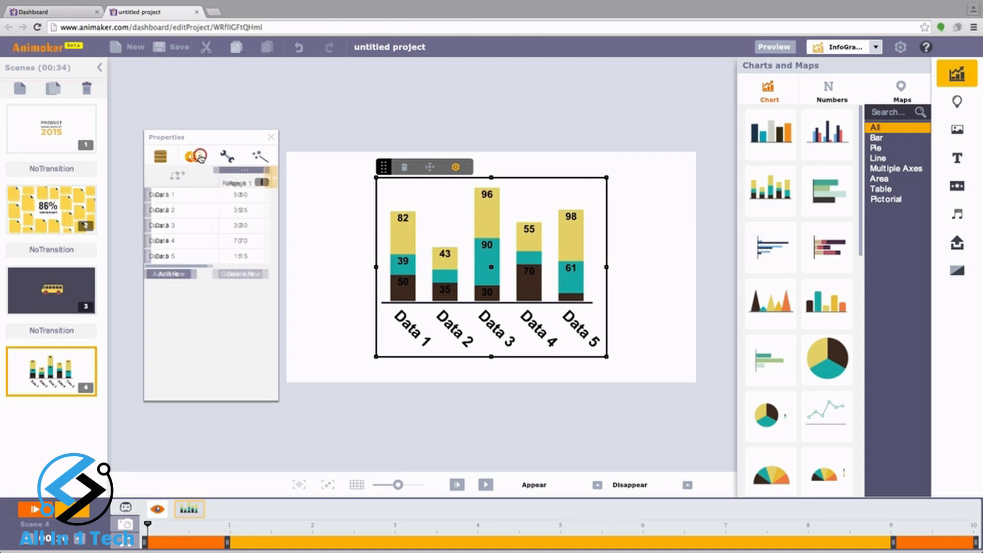
click(225, 158)
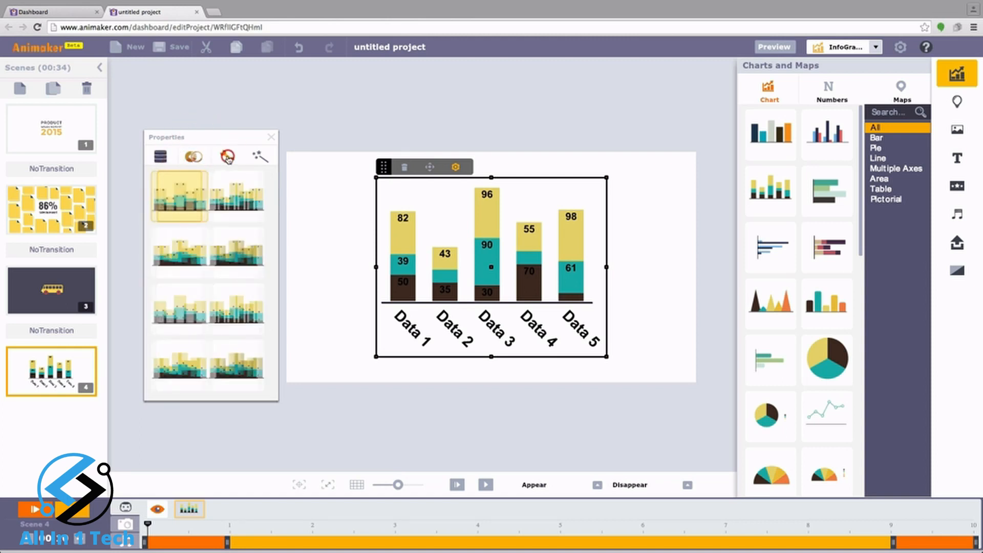
click(262, 162)
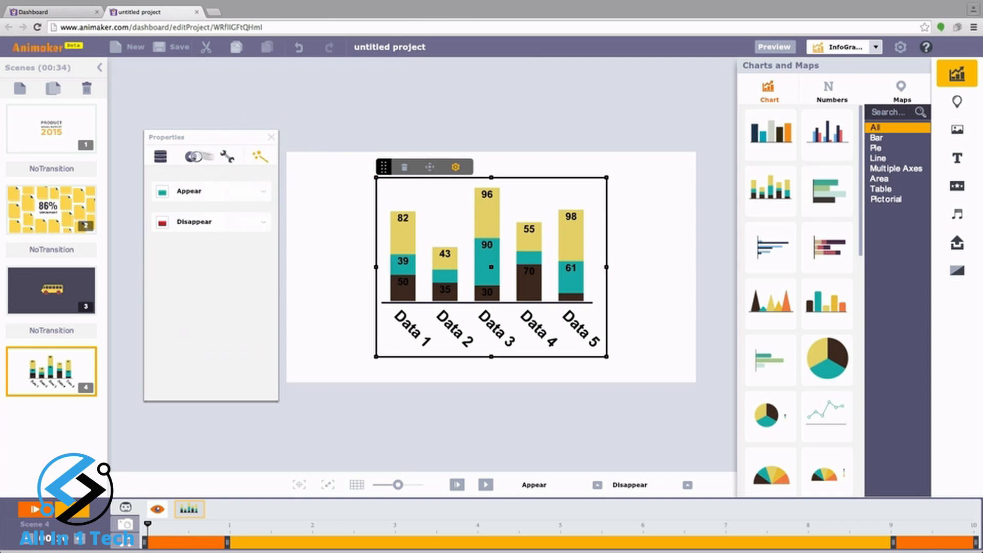
Add three more range columns, Range 4 to Range 6, to the stacked bar chart's data
click(160, 157)
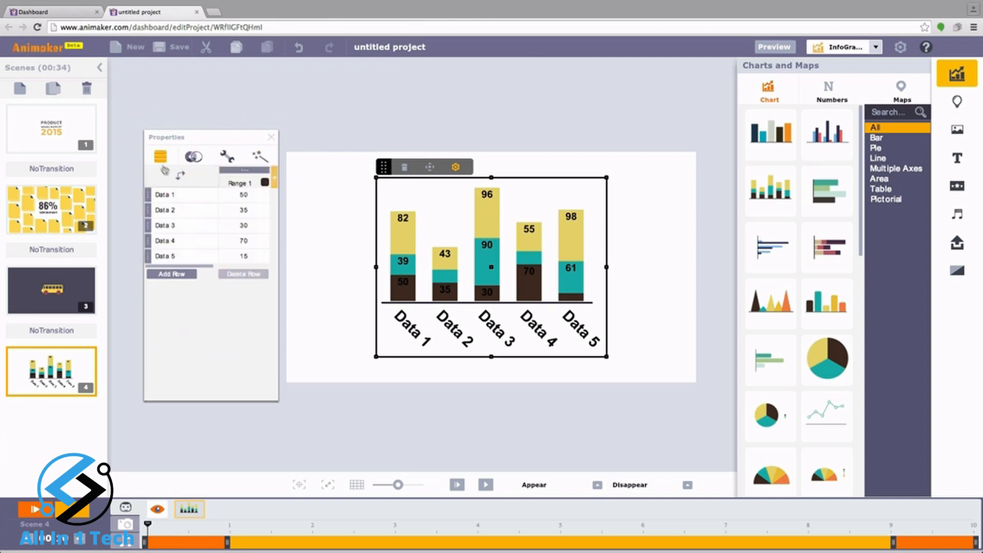
click(275, 182)
click(275, 182)
click(275, 182)
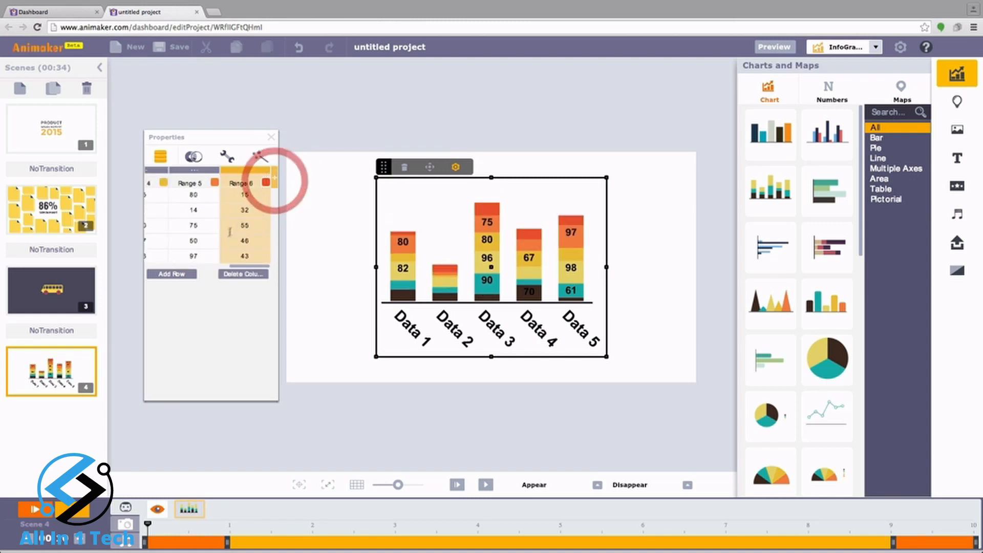
Add four more rows, Data 6 to Data 9, to the stacked bar chart's data
click(172, 275)
click(180, 290)
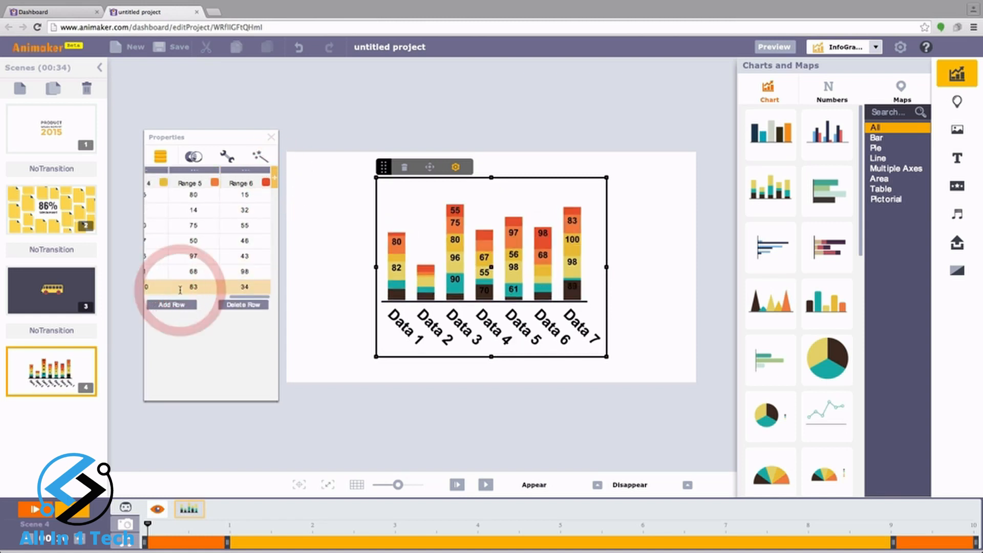
click(172, 305)
click(174, 320)
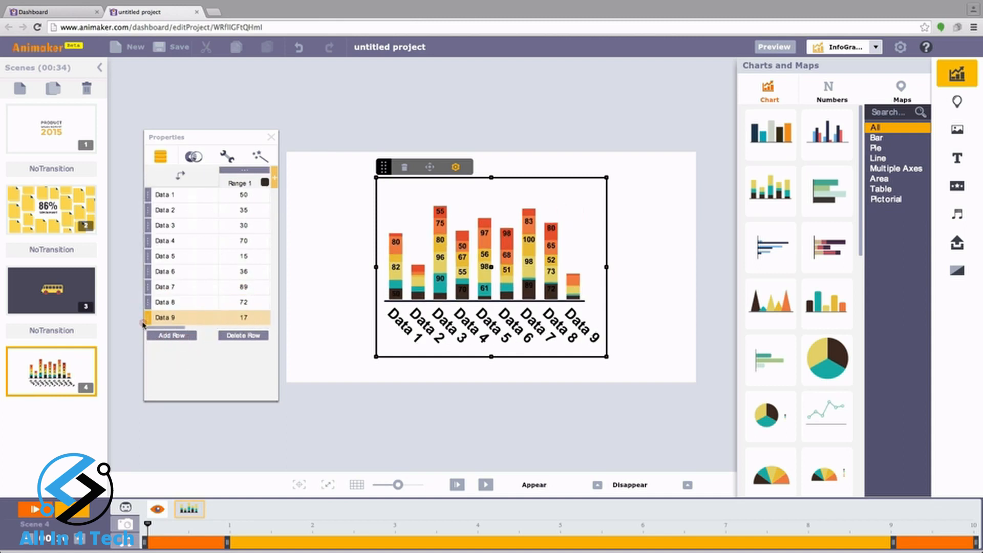
Delete rows Data 9, Data 8, Data 7 and Data 6 from the chart's data
click(245, 336)
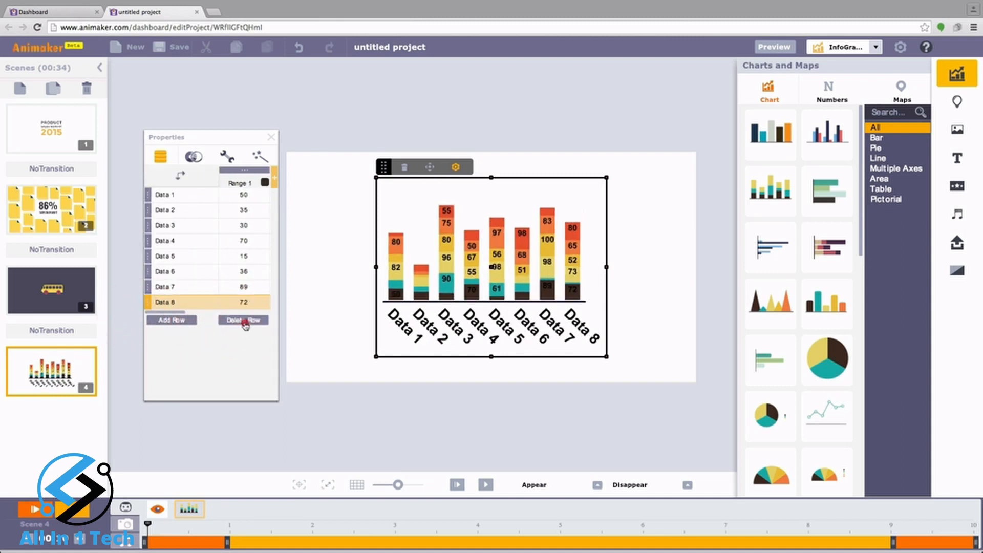
click(246, 322)
click(246, 306)
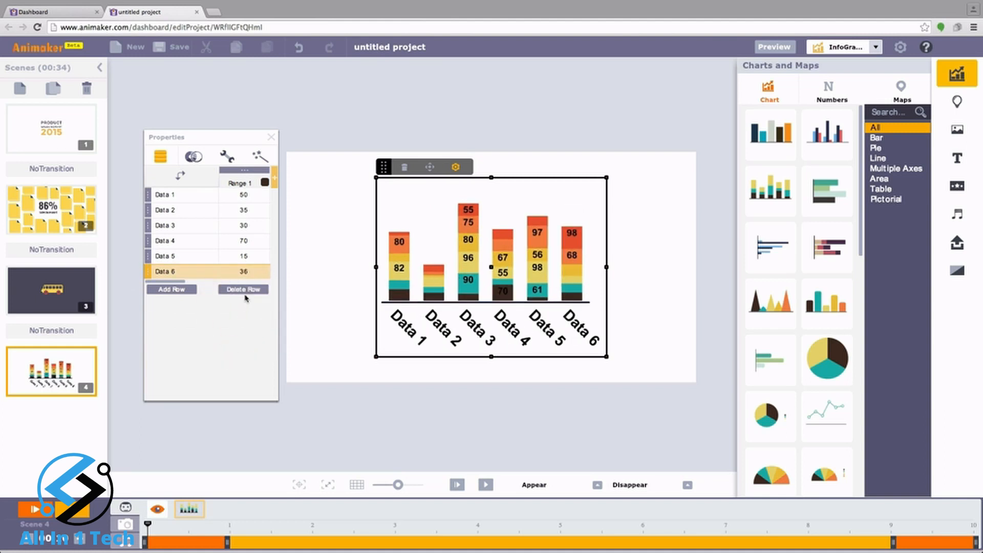
click(247, 292)
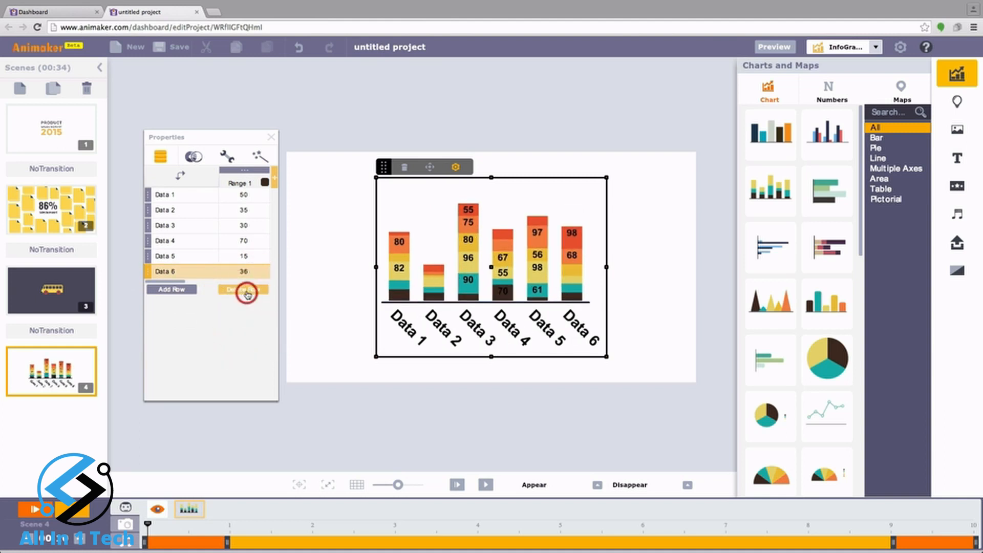
Set the chart's Range 1 values to 55 for Data 3 and 82 for Data 4
click(244, 226)
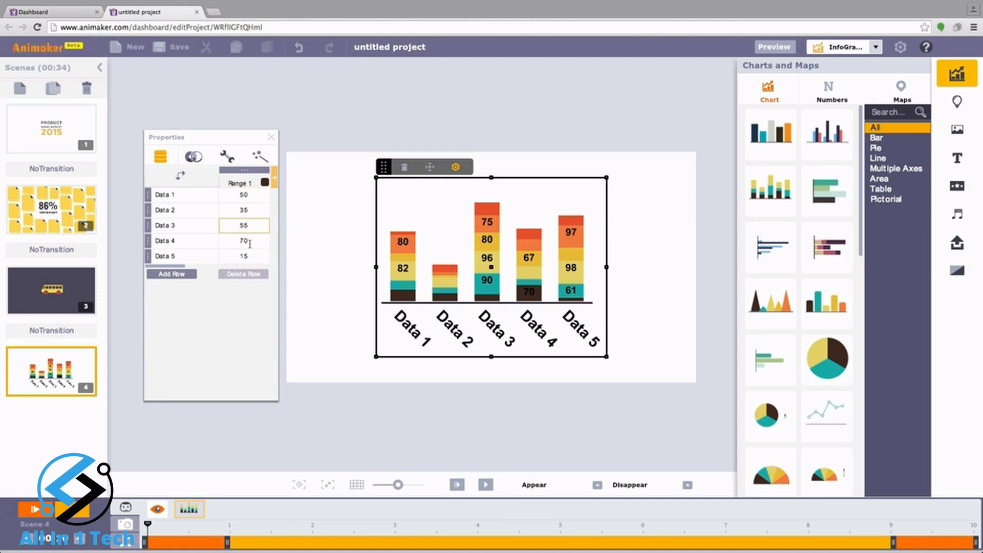
click(250, 244)
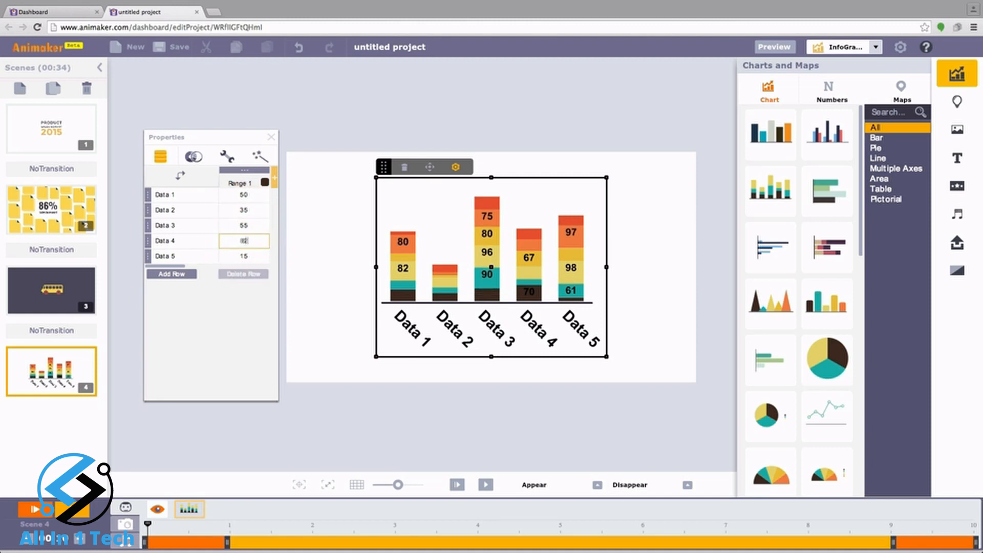
click(247, 255)
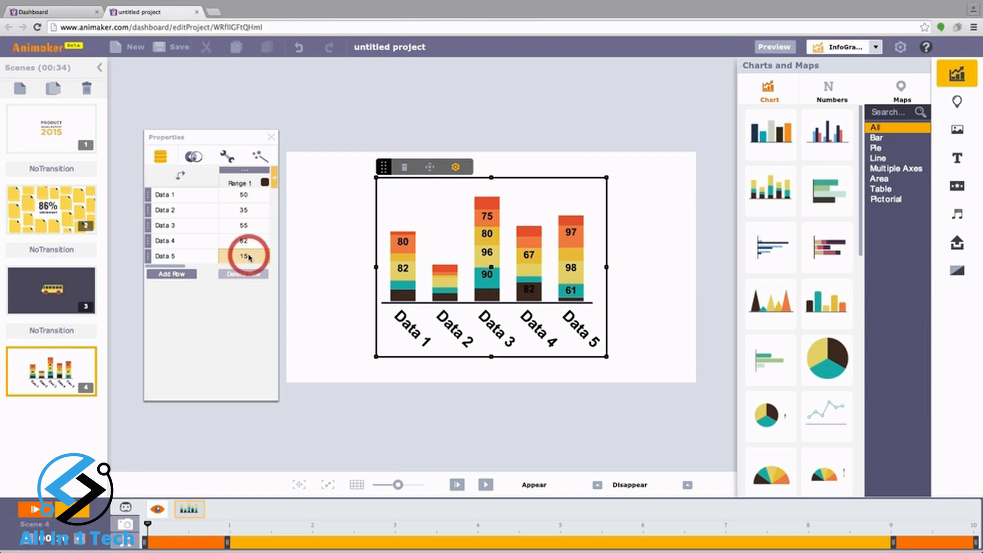
Set the Range 2 values to 90 for Data 2 and 20 for Data 3, and the Range 3 value of Data 5 to 20
click(176, 267)
mouse_move(177, 267)
mouse_down()
mouse_move(202, 267)
mouse_move(192, 269)
mouse_up()
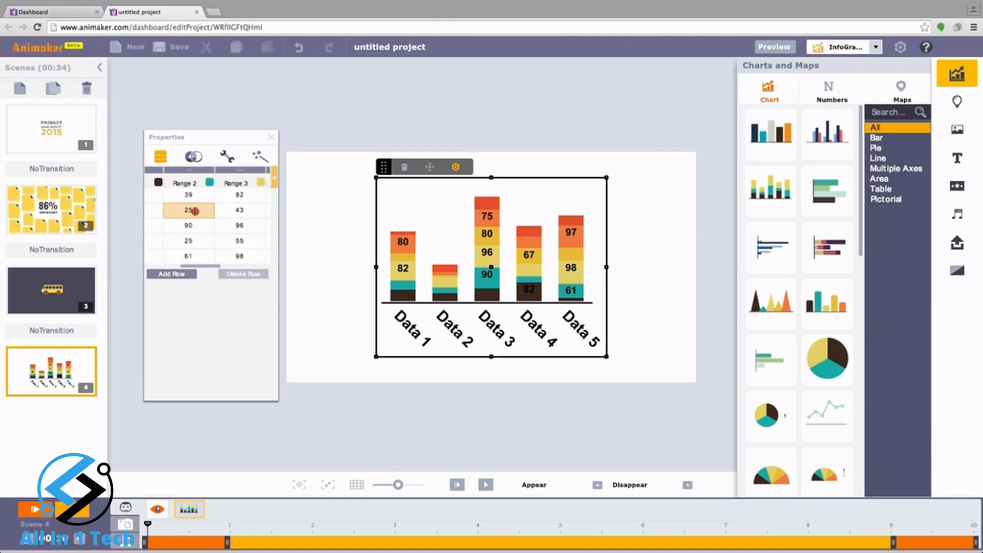
click(196, 214)
text(90)
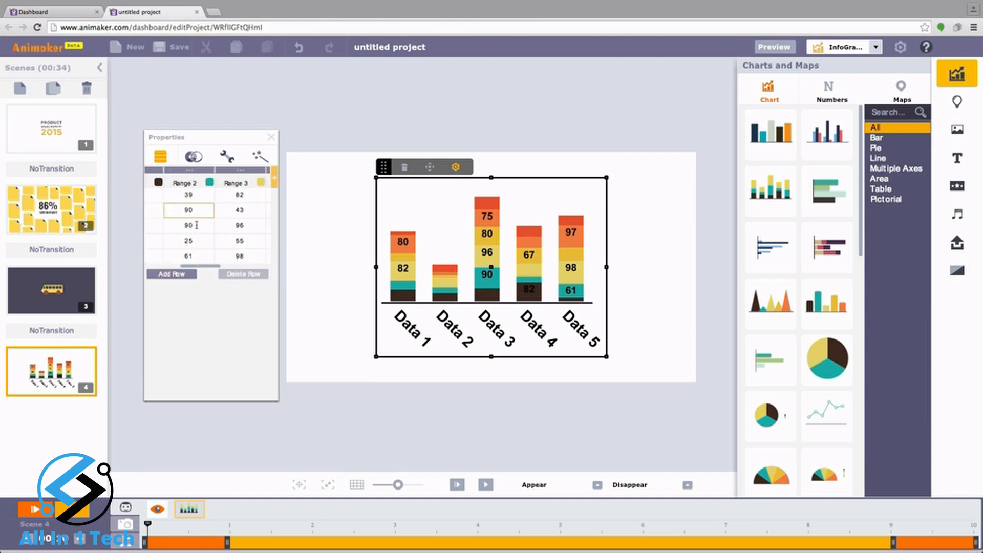
click(196, 225)
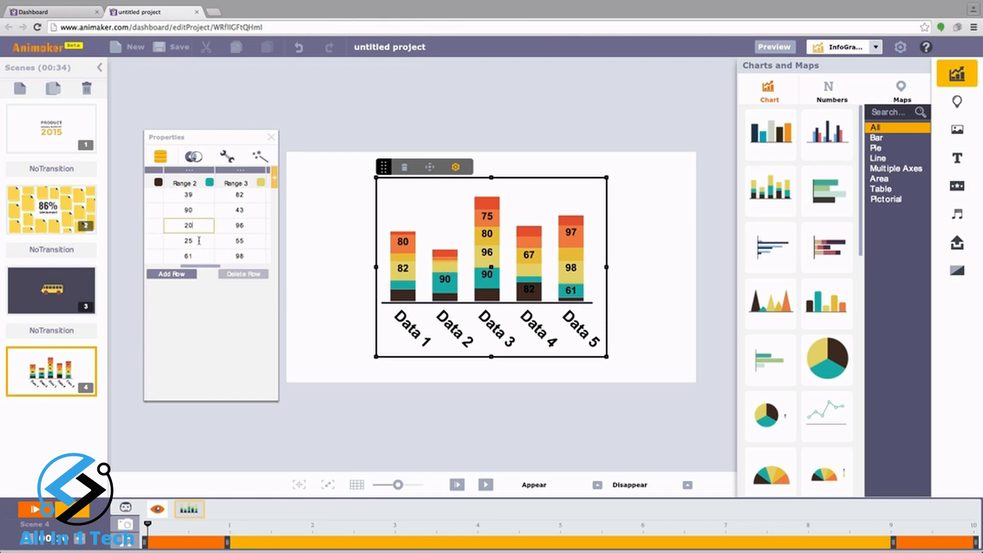
click(242, 256)
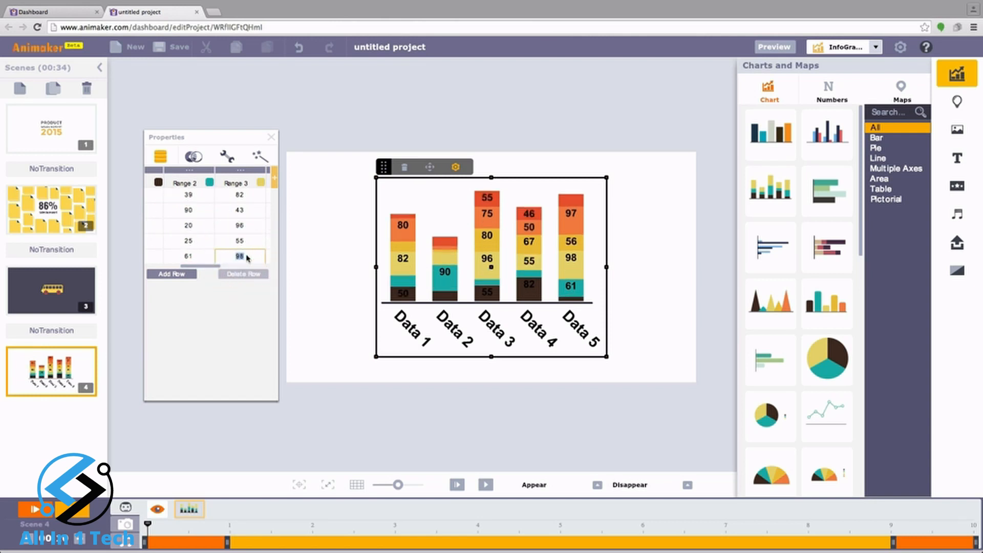
click(249, 222)
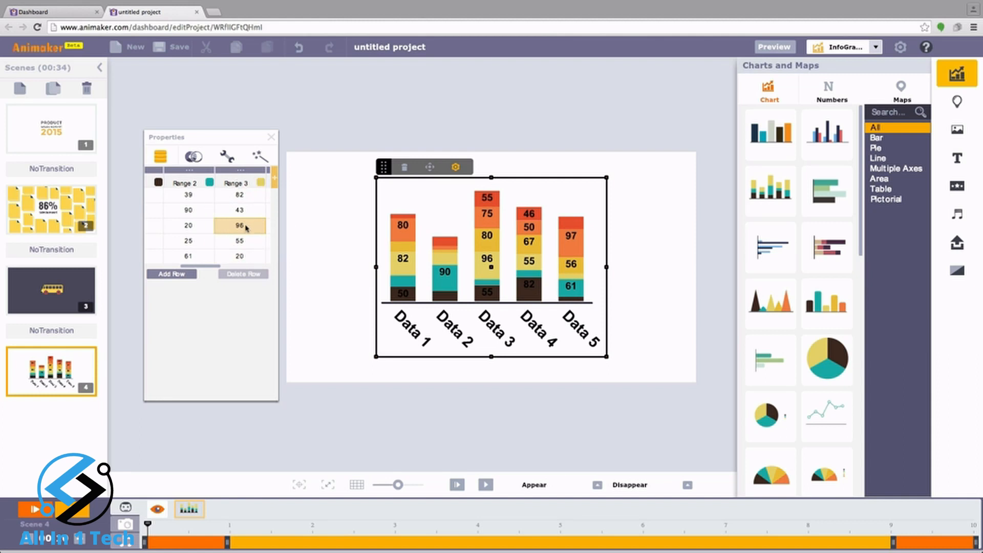
drag(207, 268, 143, 265)
Try the chart's second style variant and the variant without gaps between bars, and return to the first variant
click(193, 158)
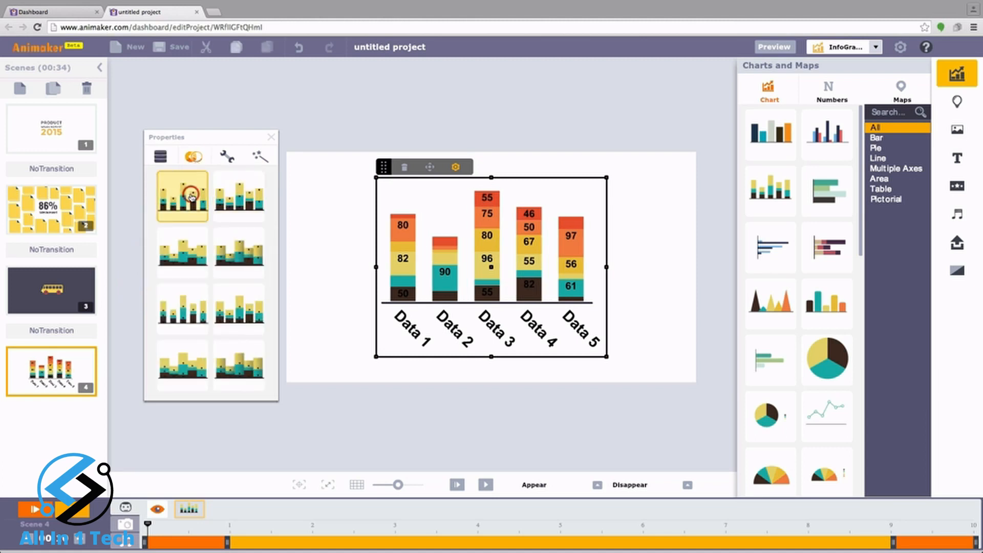
click(231, 199)
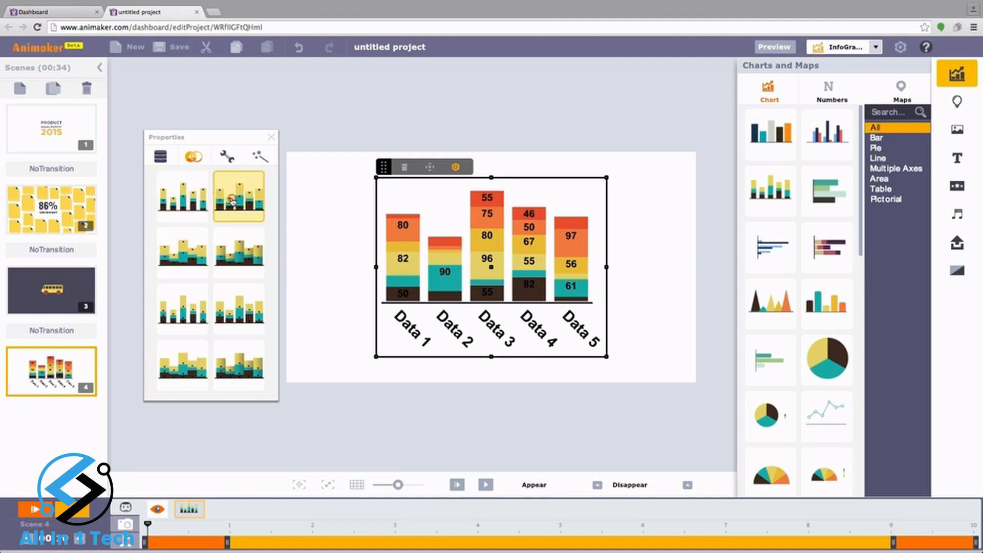
click(201, 247)
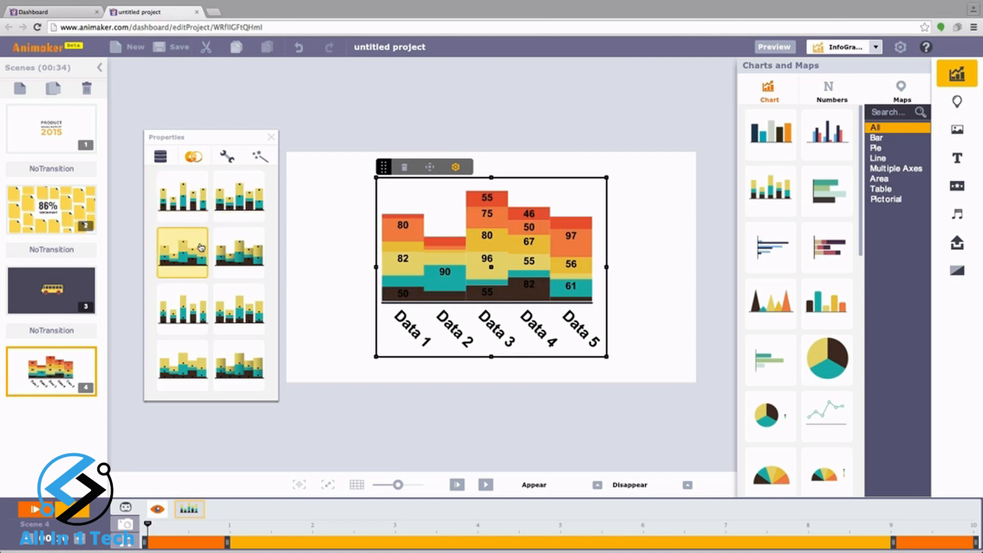
click(220, 212)
click(192, 215)
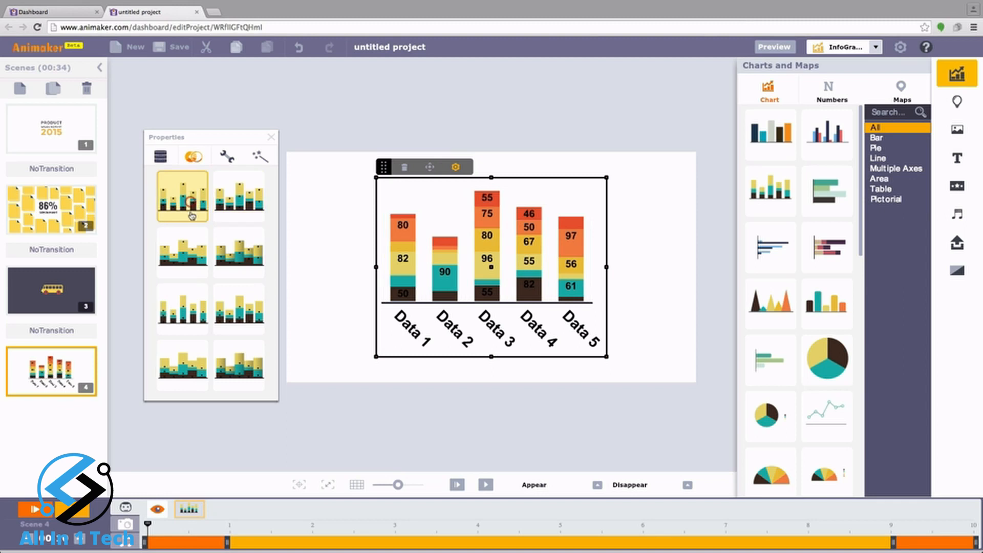
Apply the navy, teal and orange colour theme to the stacked bar chart
click(227, 156)
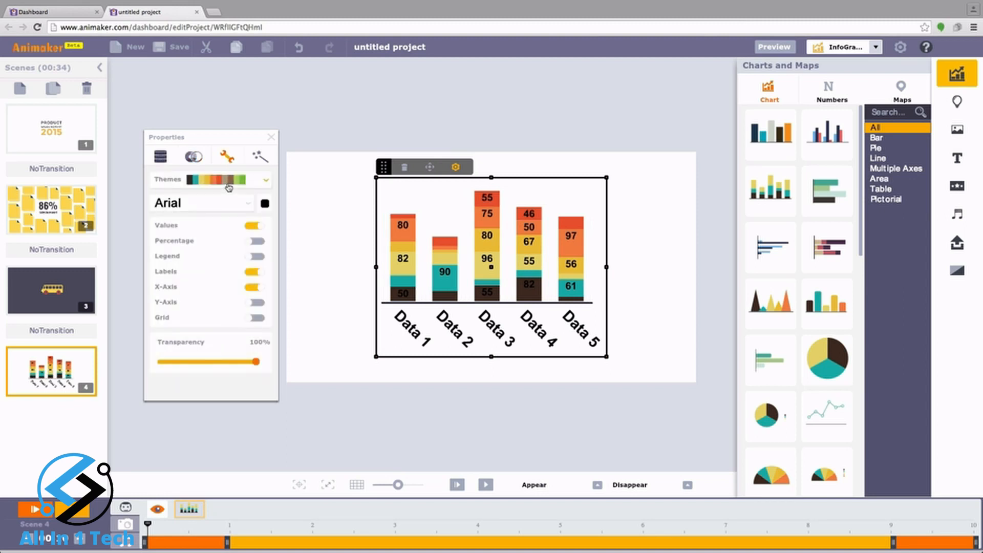
click(228, 187)
click(224, 234)
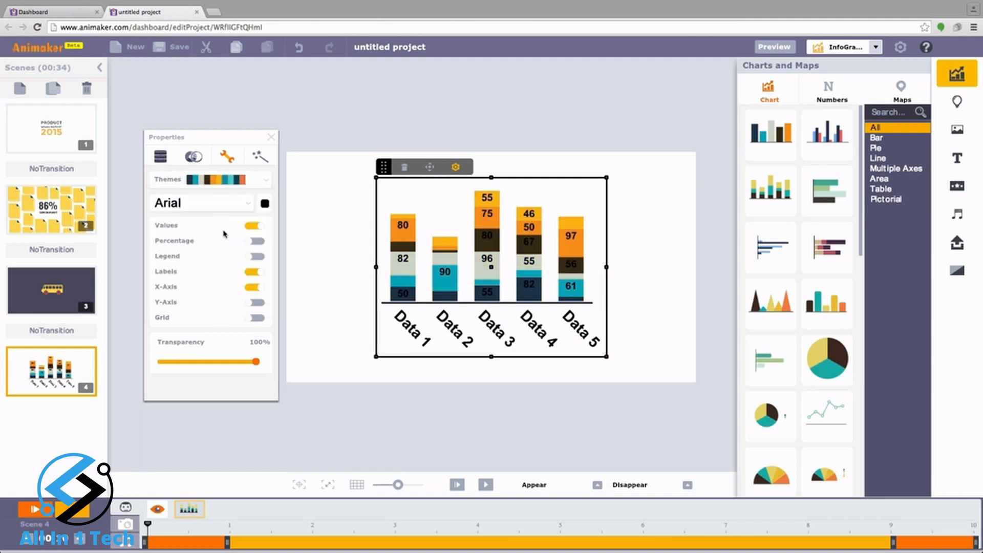
Set the chart's font to Glegoo and show percentages instead of values on the bars
click(222, 204)
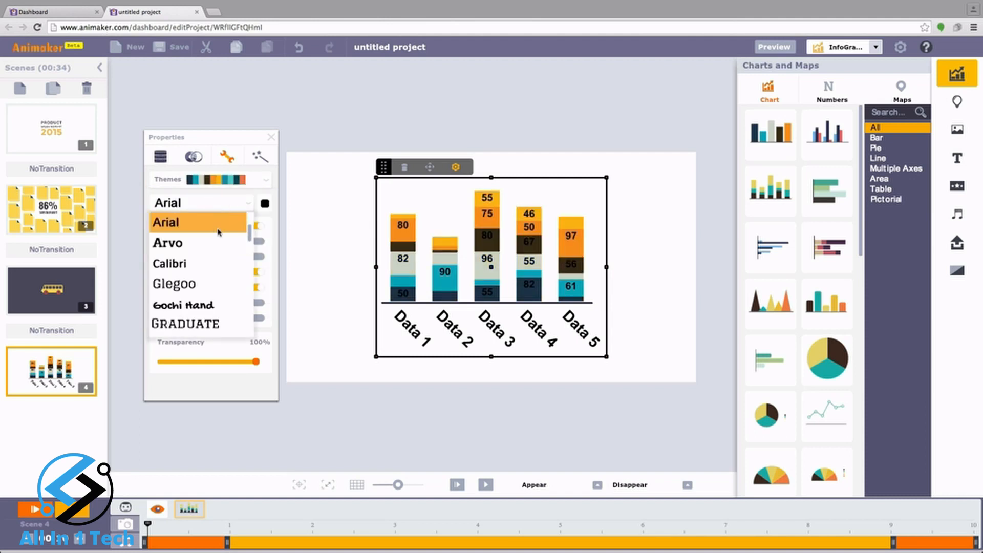
click(210, 290)
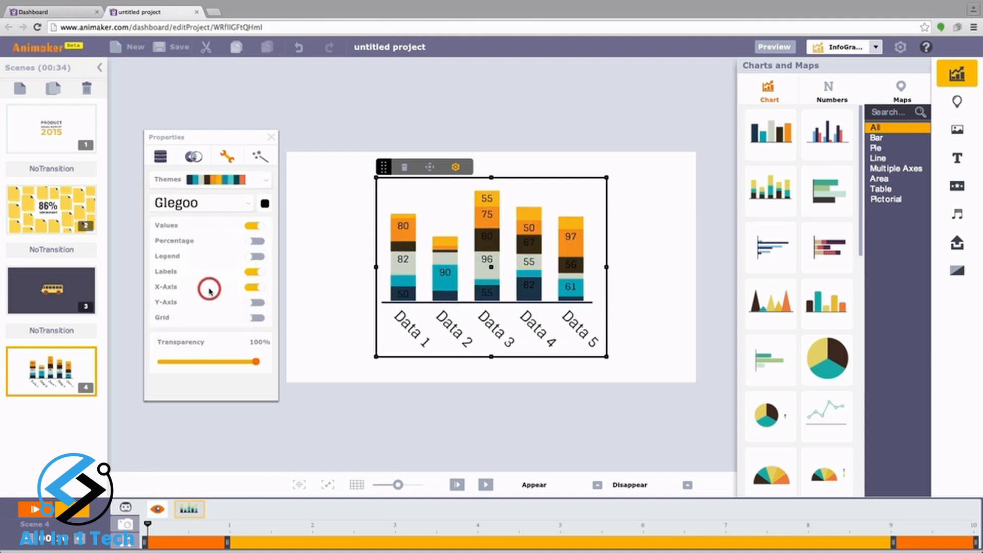
click(255, 226)
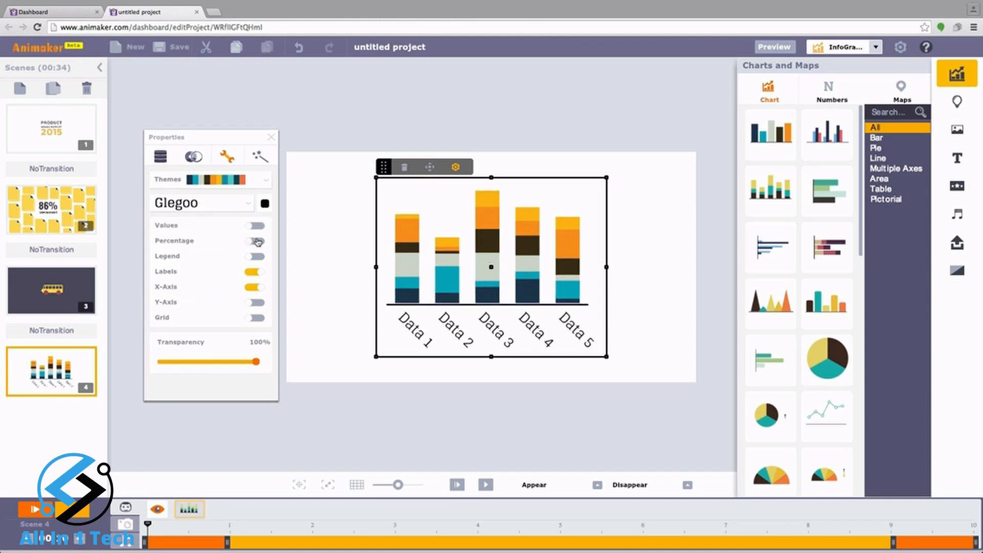
click(255, 241)
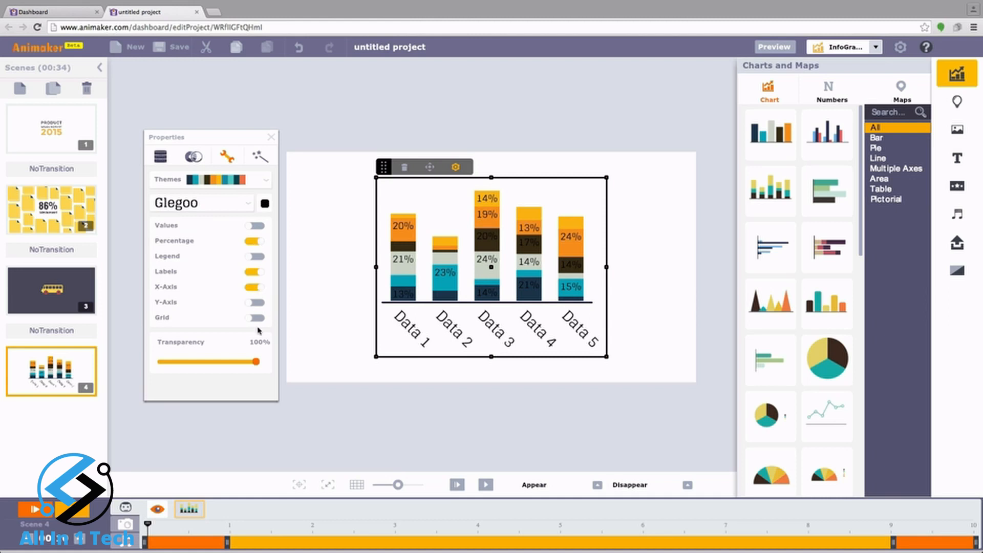
Look through the chart's available Appear and Disappear effects
click(261, 159)
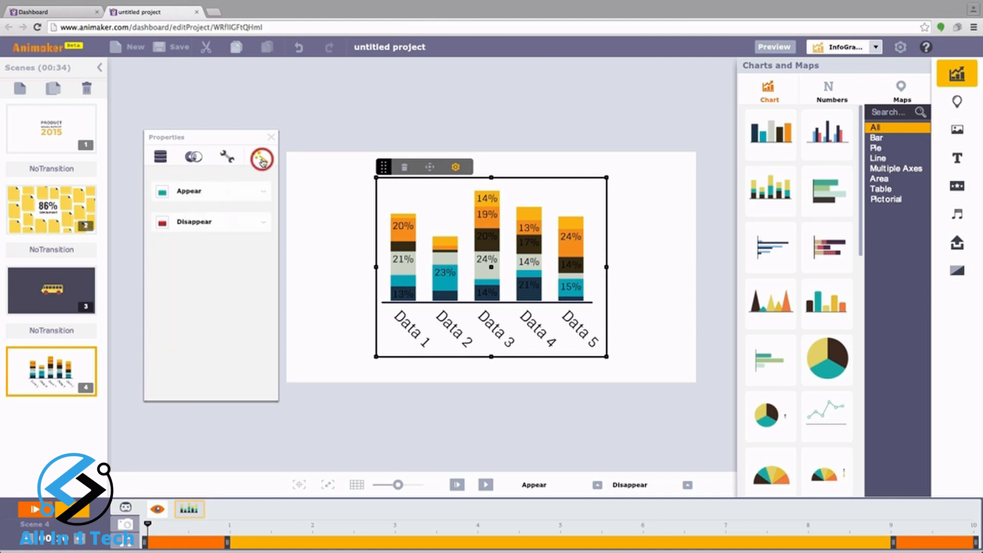
click(258, 191)
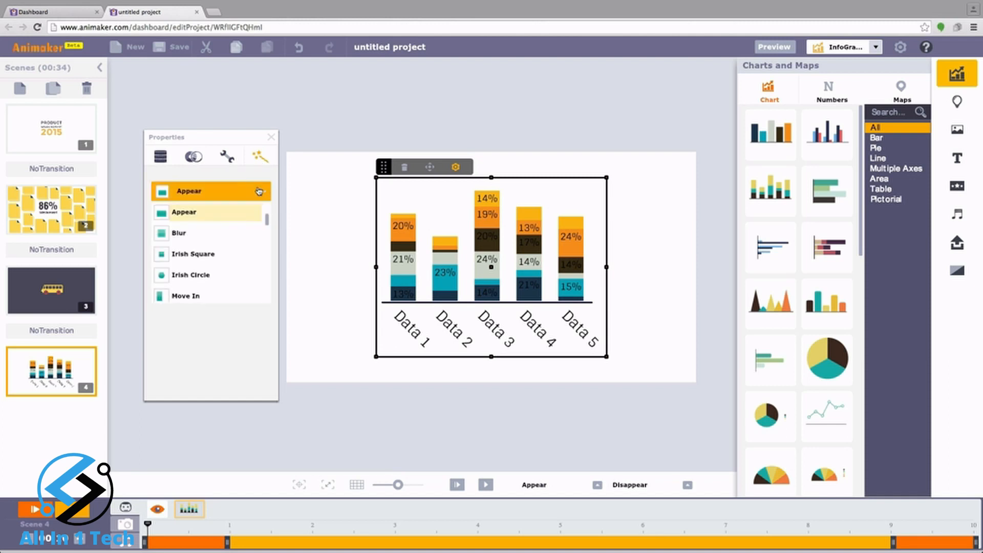
click(258, 190)
click(262, 222)
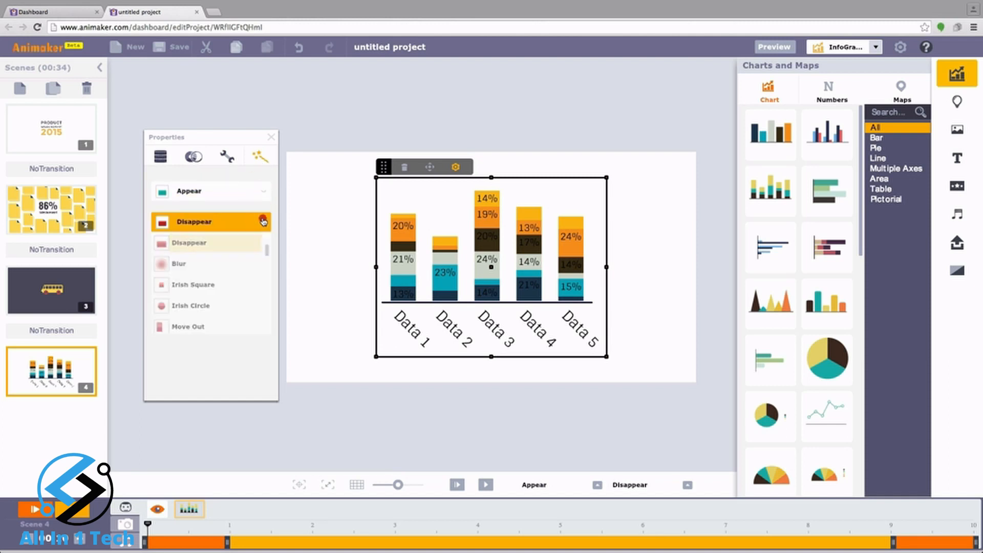
click(263, 221)
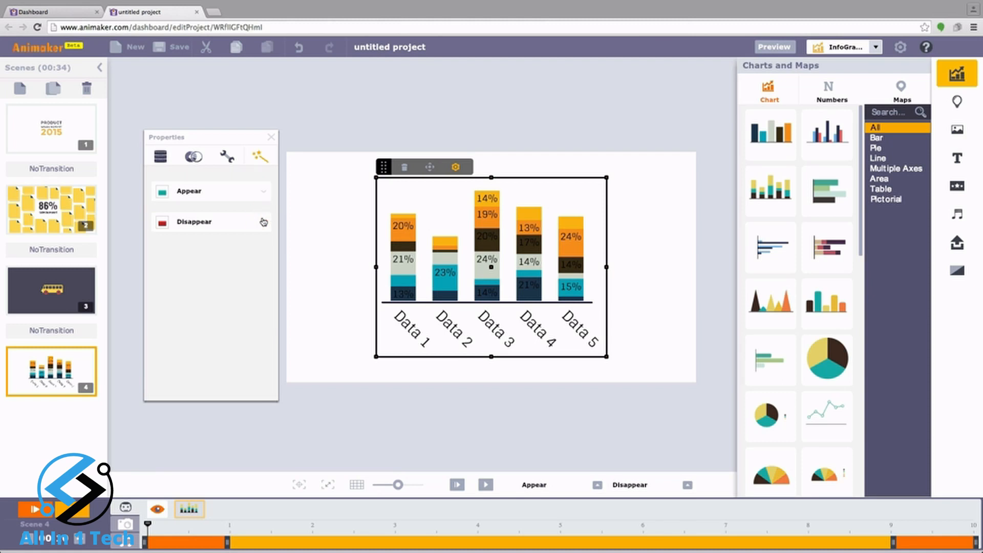
Reopen the chart's data and start Multimove with Record for the chart at the 2-second mark
click(162, 161)
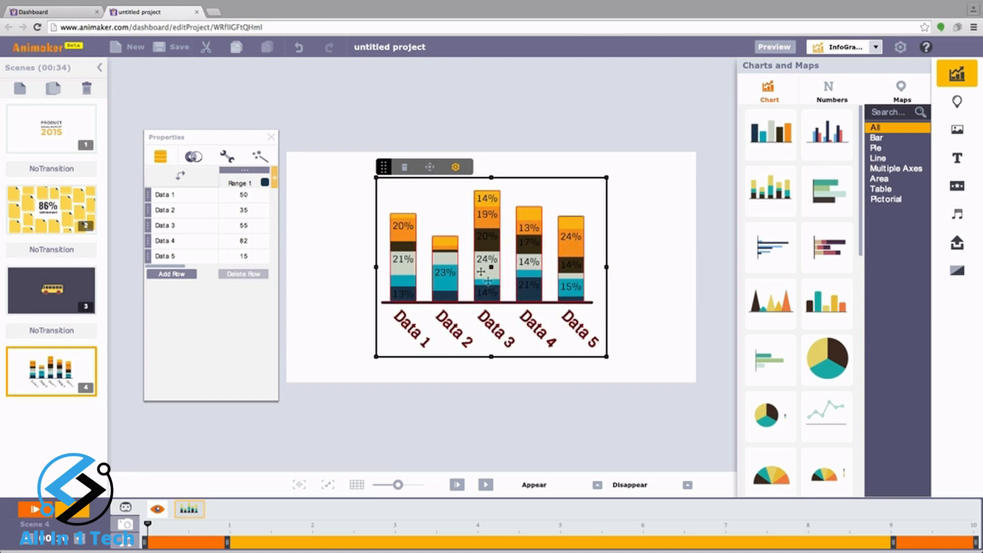
click(431, 172)
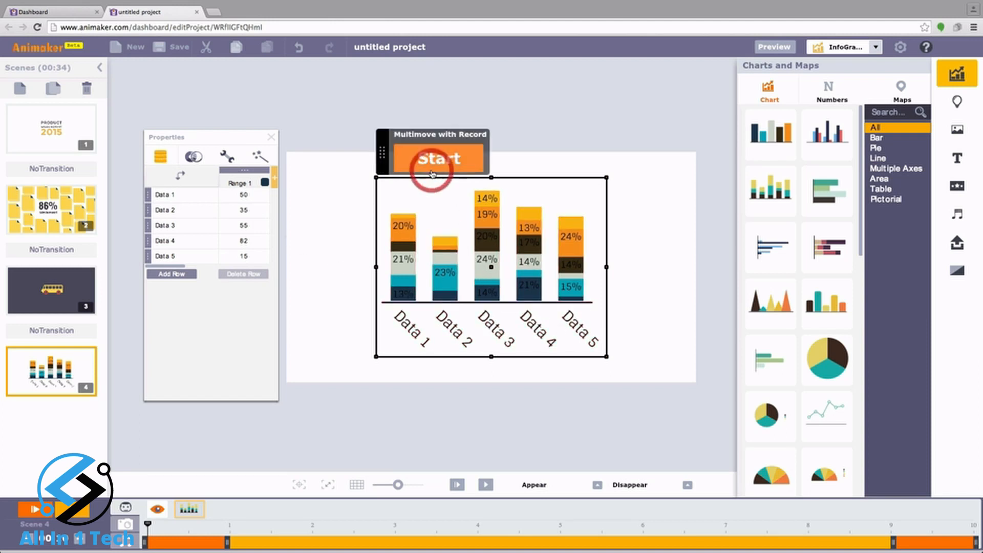
click(311, 528)
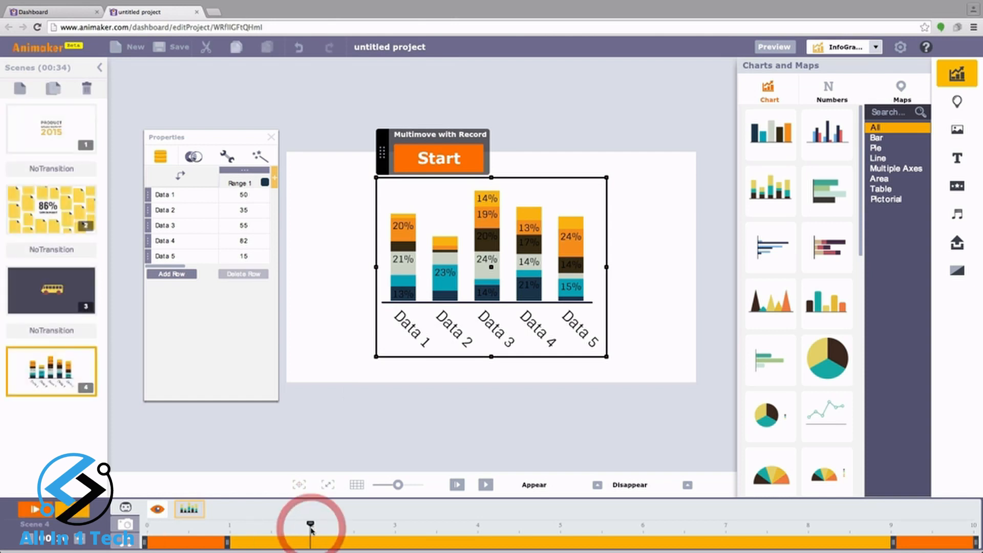
click(432, 169)
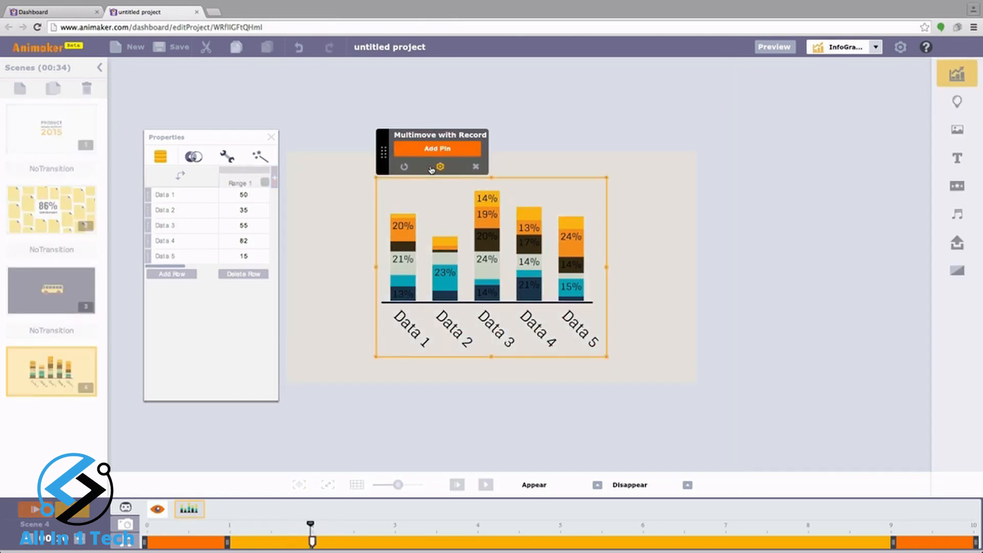
At the 3-second mark, change the Range 1 value of Data 2 and set that of Data 4 to 29
click(395, 527)
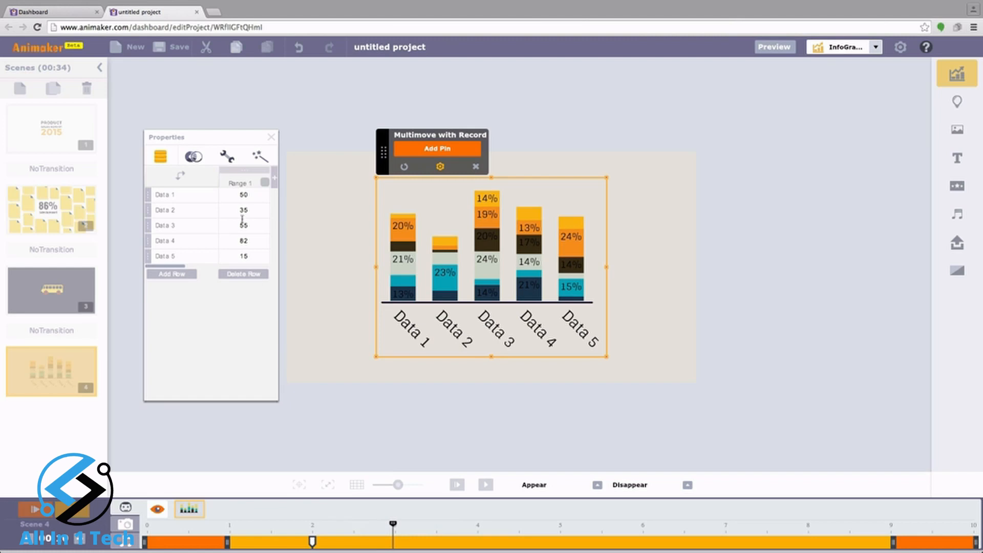
click(246, 196)
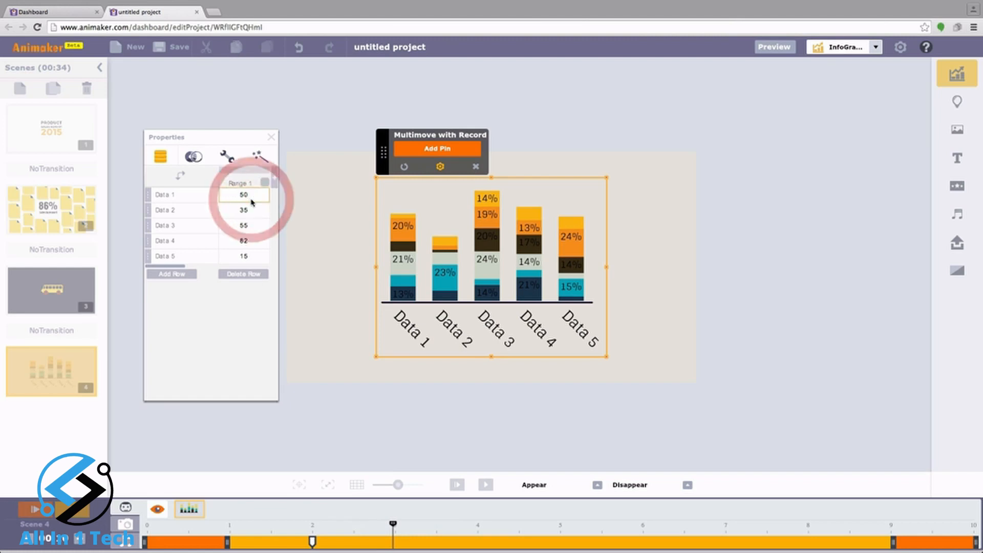
click(246, 197)
click(246, 211)
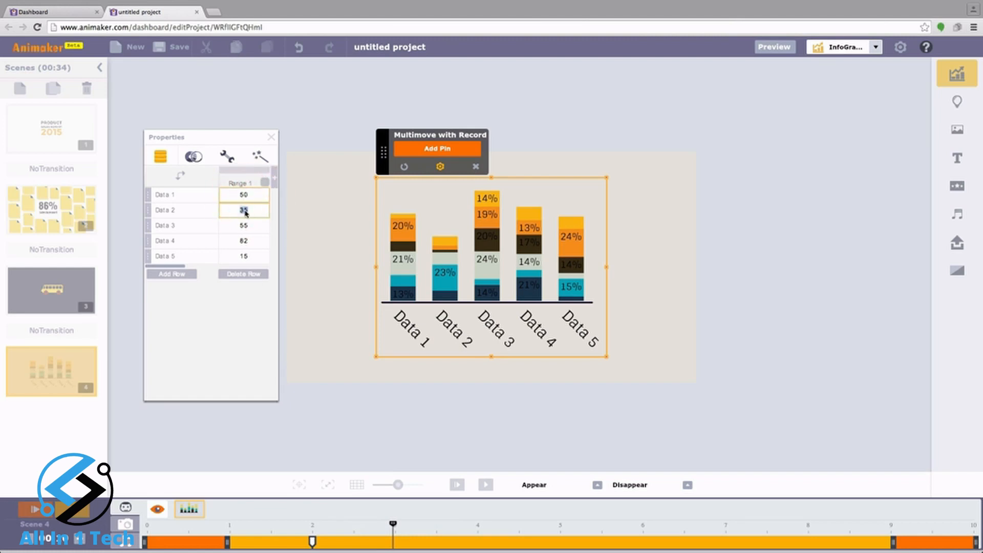
click(247, 242)
text(29)
click(246, 224)
Set the Range 3 values of Data 1 to 10 and Data 4 to 27, and change the Range 4 value of Data 3
drag(180, 266, 225, 266)
click(228, 196)
text(10)
click(229, 245)
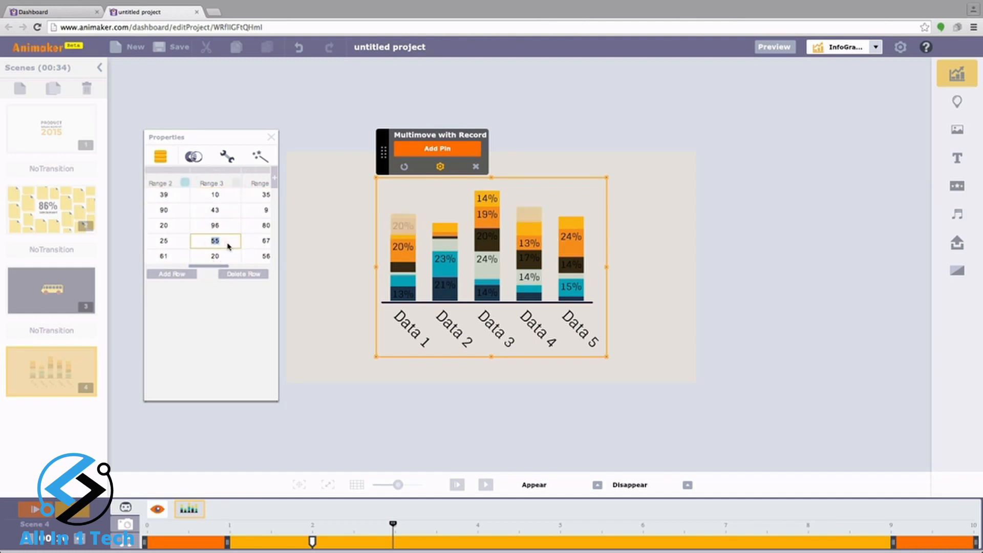
click(265, 226)
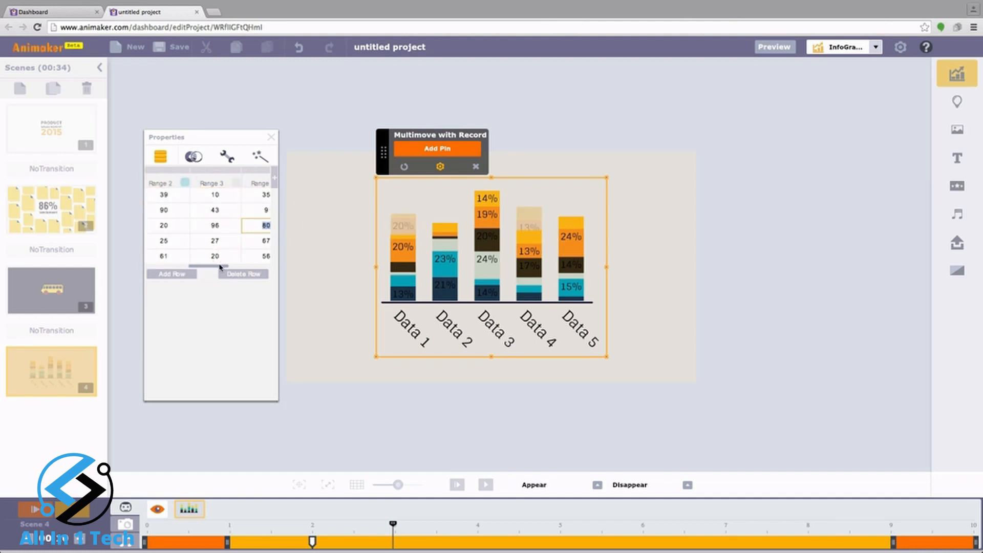
click(216, 258)
Set the Range 6 values of Data 3 to 90, Data 5 to 12 and Data 1 to 34, and add the pin at 3 seconds
drag(217, 265, 267, 265)
click(251, 210)
click(246, 226)
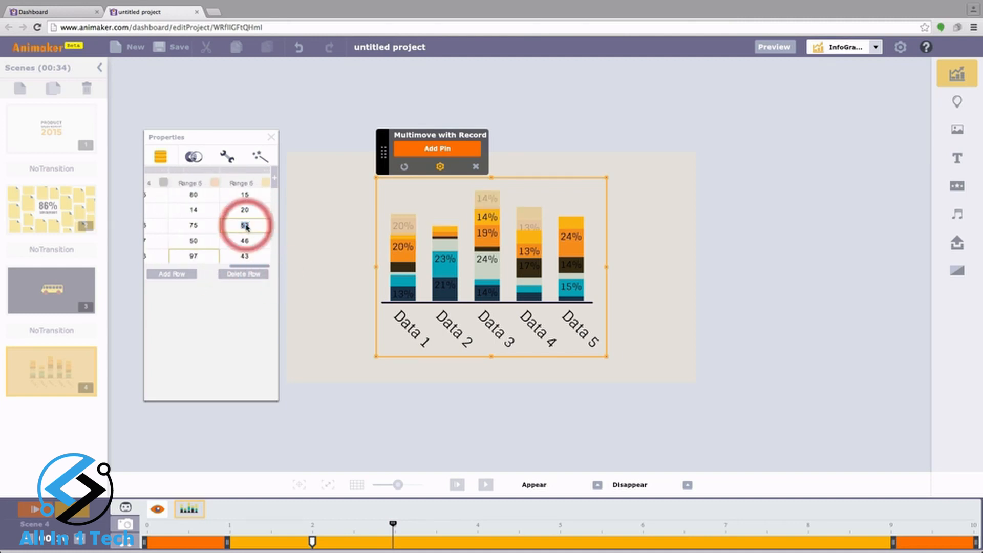
text(90)
click(266, 256)
text(12)
click(254, 225)
click(252, 195)
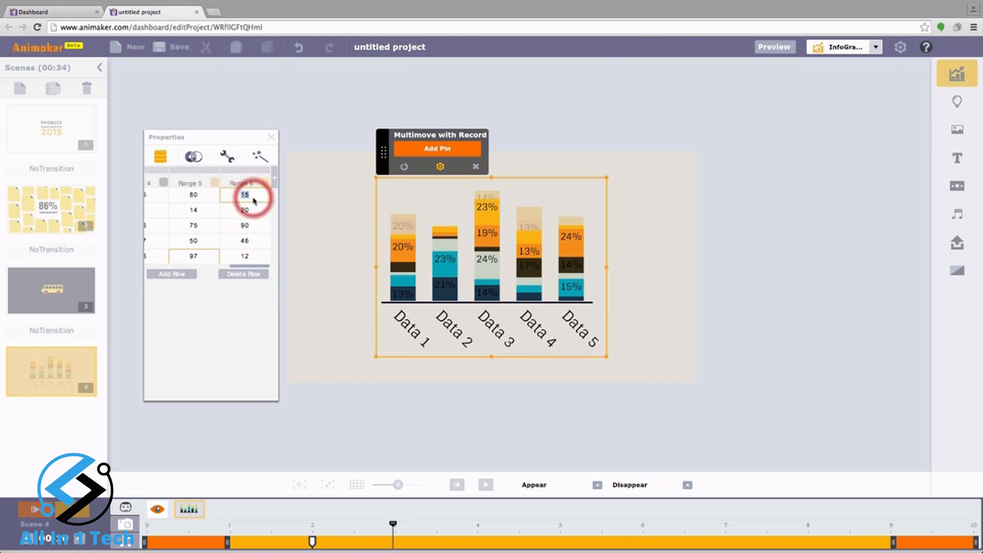
text(34)
key(Return)
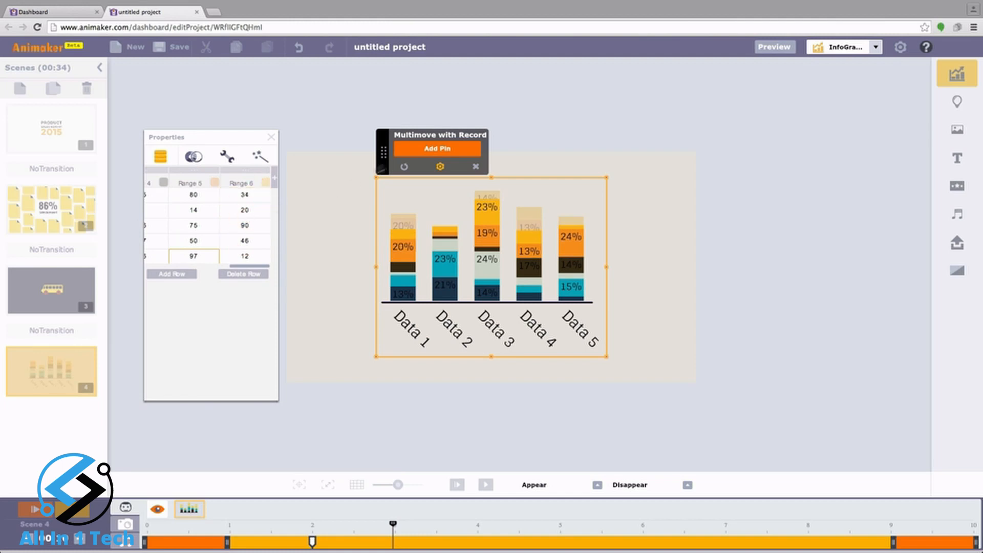
click(432, 150)
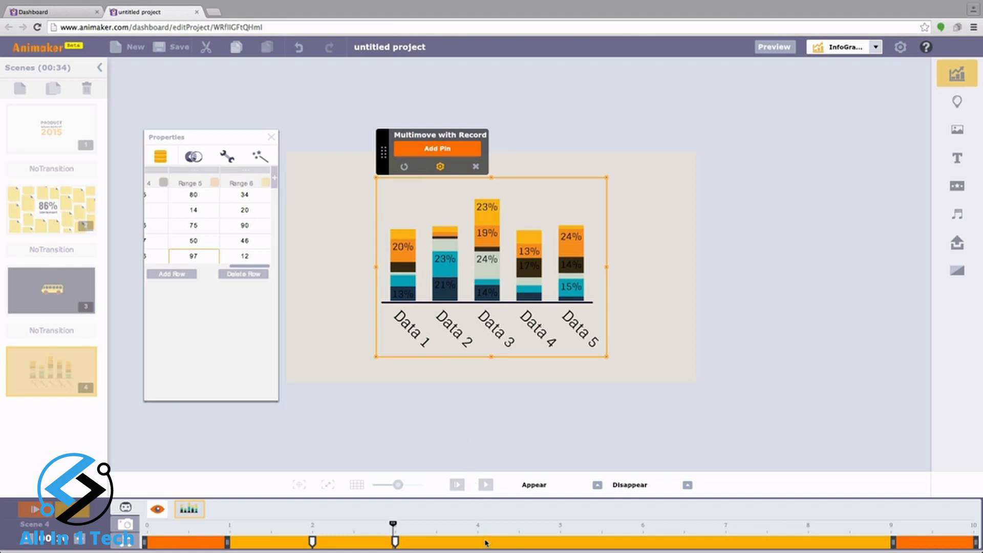
Reopen the chart's 2-second pin and set the Range 1 value of Data 1 to 25
click(311, 528)
click(311, 540)
double_click(255, 199)
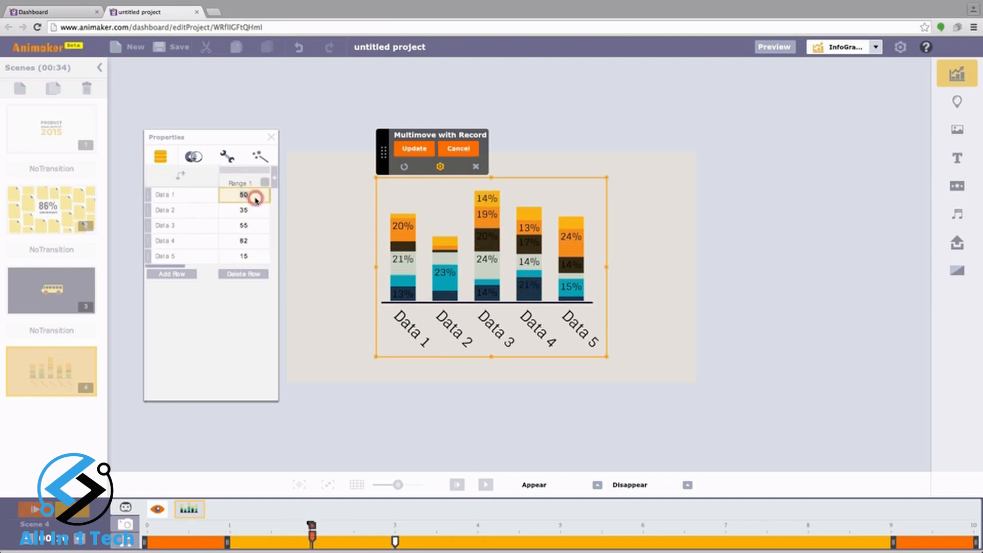
click(250, 256)
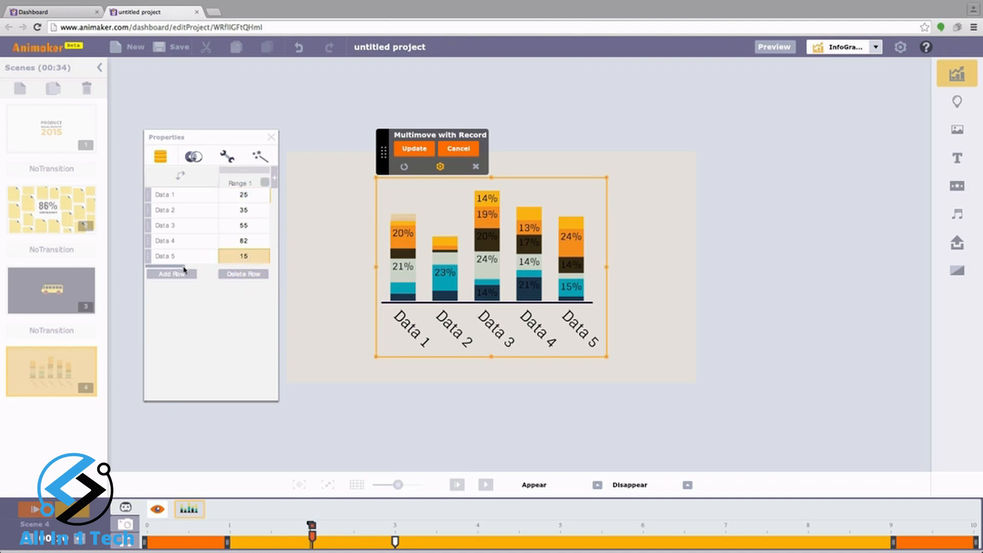
Set the Range 3 value of Data 4 to 42 and the Range 4 value of Data 2 to 90, and update the 2-second pin
drag(185, 265, 235, 266)
double_click(215, 245)
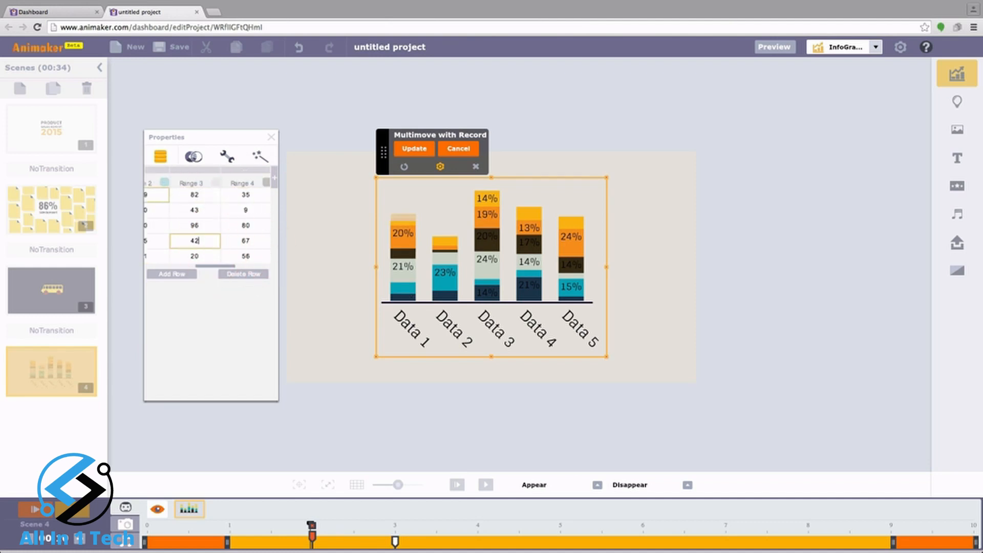
click(245, 256)
double_click(245, 210)
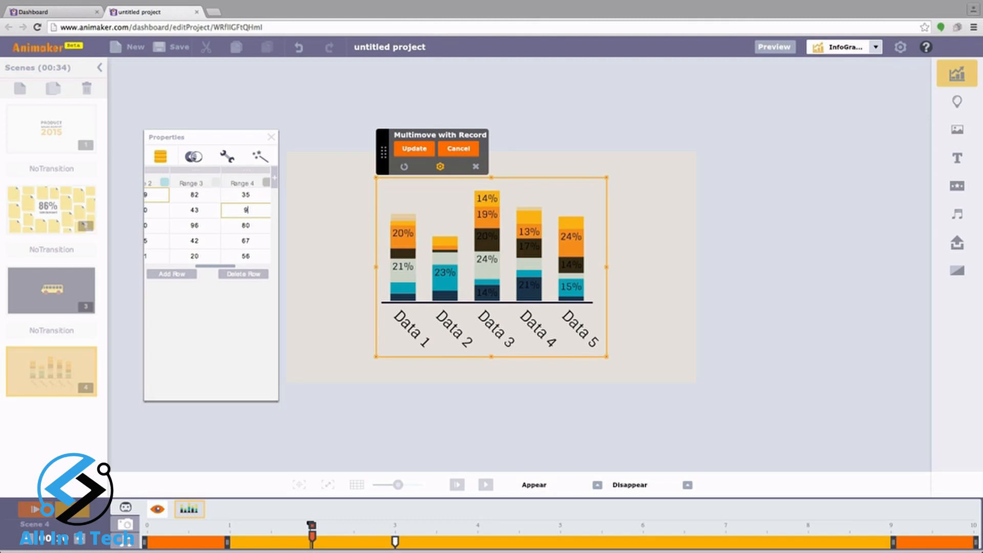
text(90)
click(212, 230)
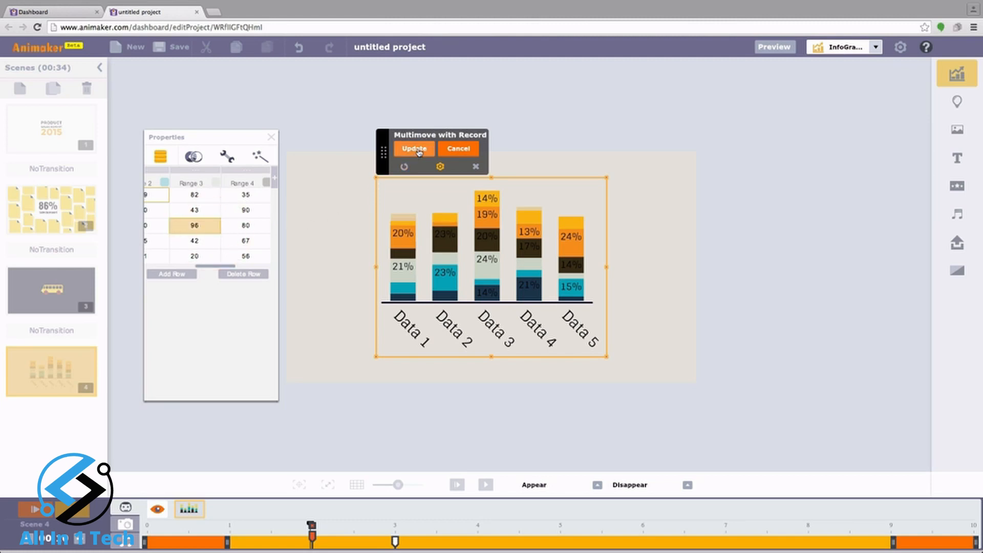
click(416, 149)
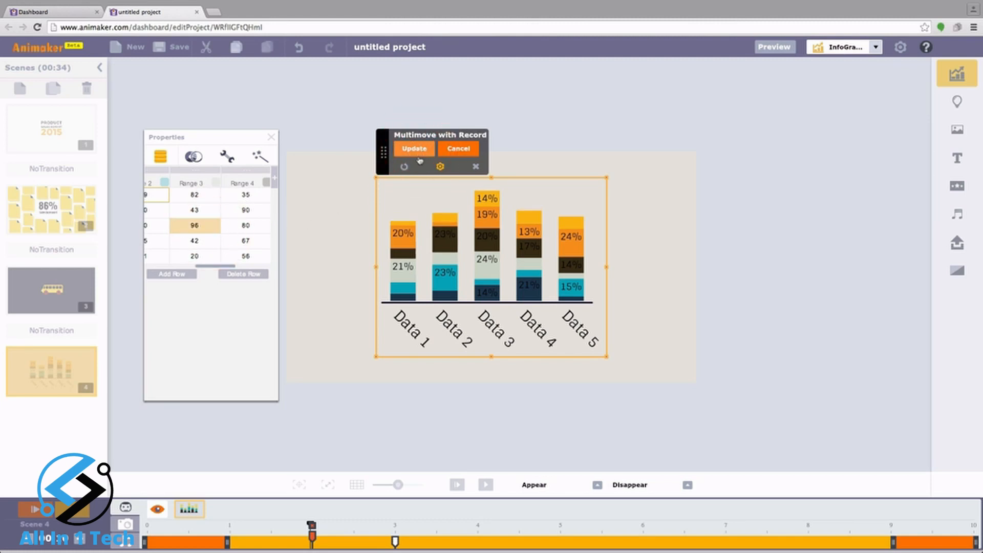
Leave the Multimove editing and play the scene to check the chart's data animation
click(447, 403)
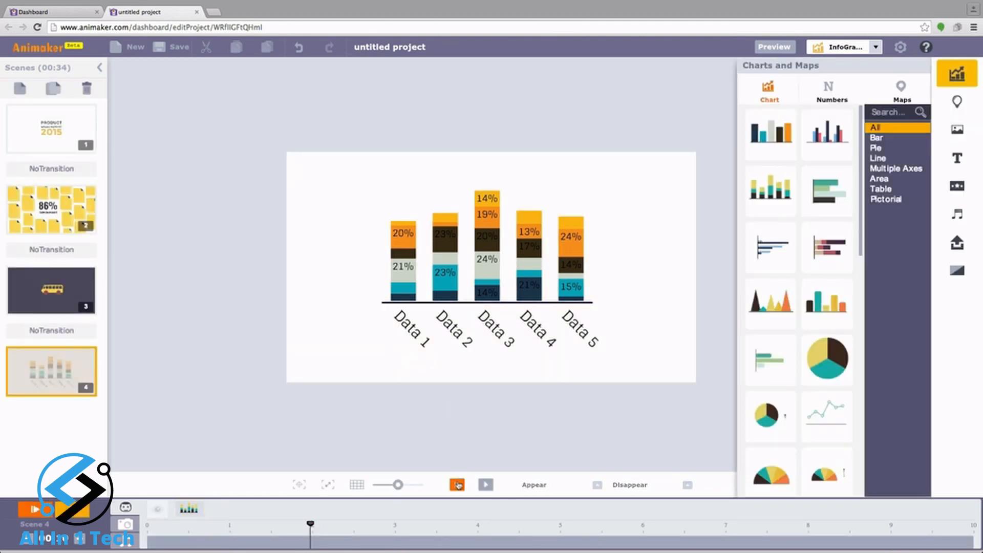
click(458, 485)
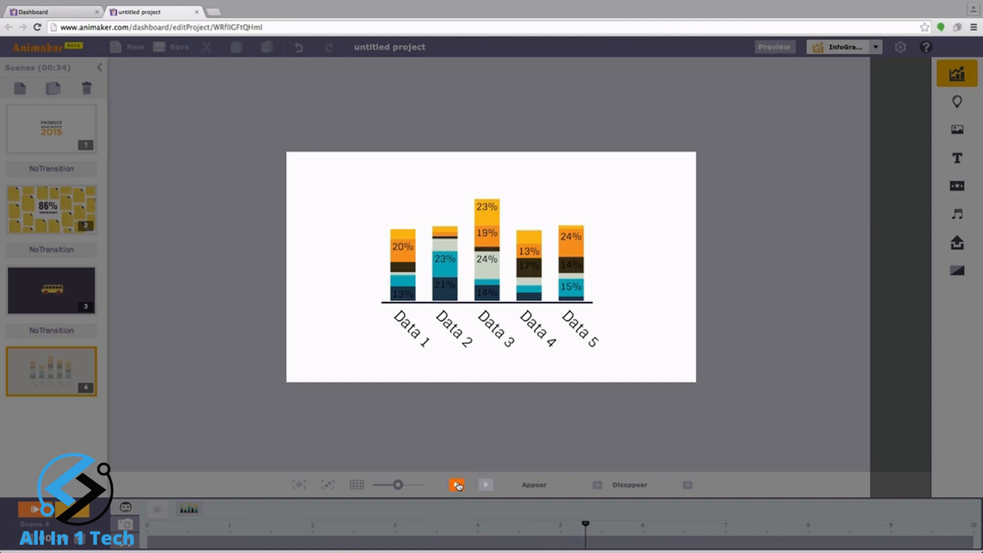
click(457, 486)
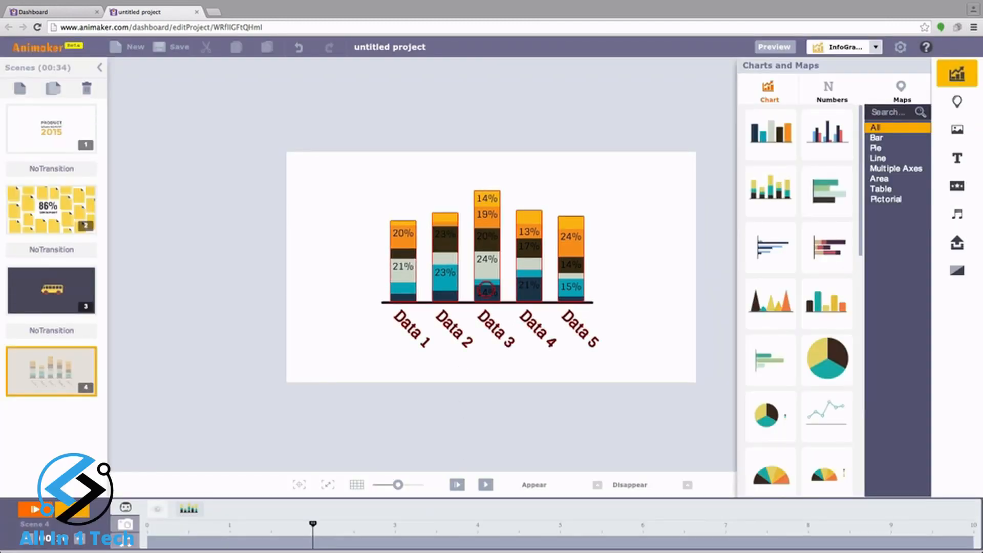
At the chart's 3-second pin, move the chart horizontally to the left side of the scene, update the pin and close Multimove
click(491, 303)
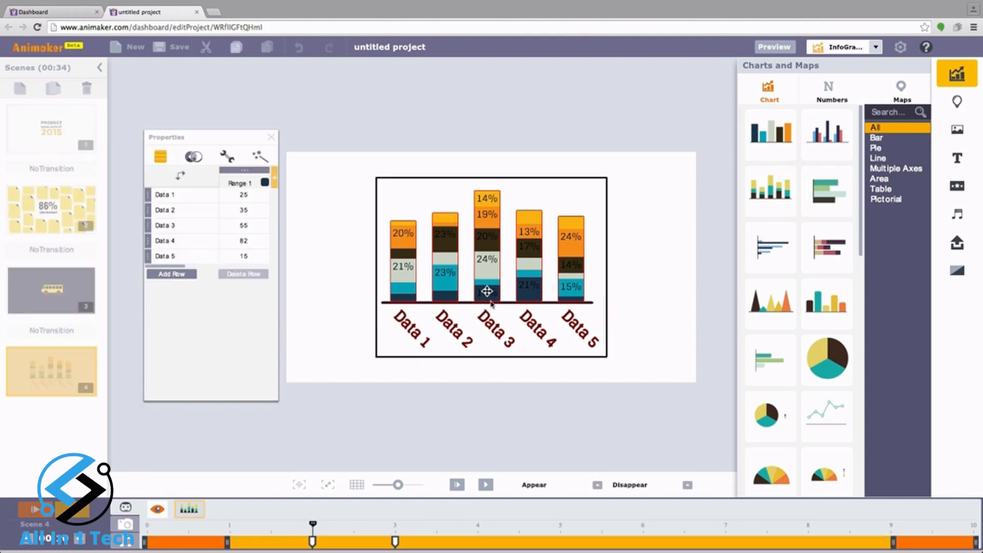
click(396, 539)
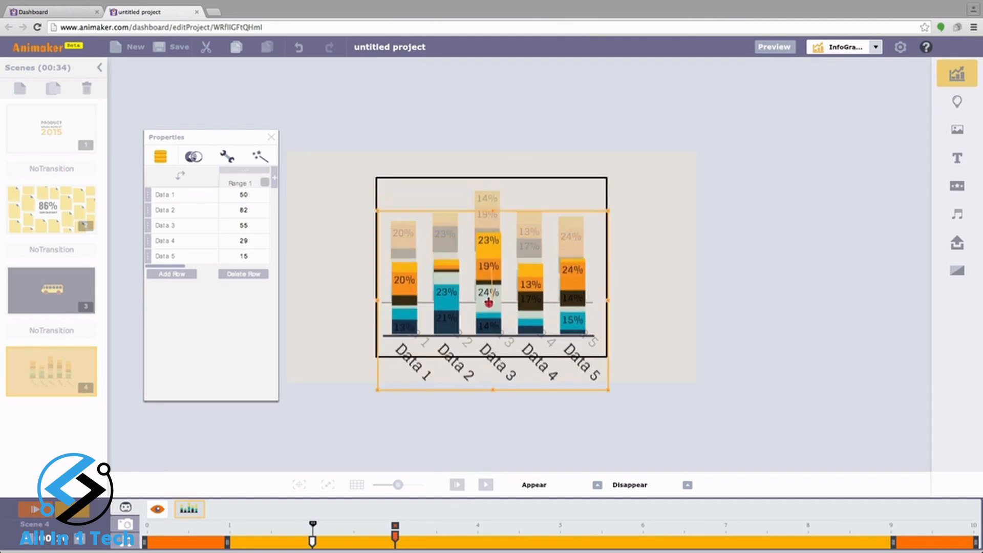
drag(487, 269, 405, 270)
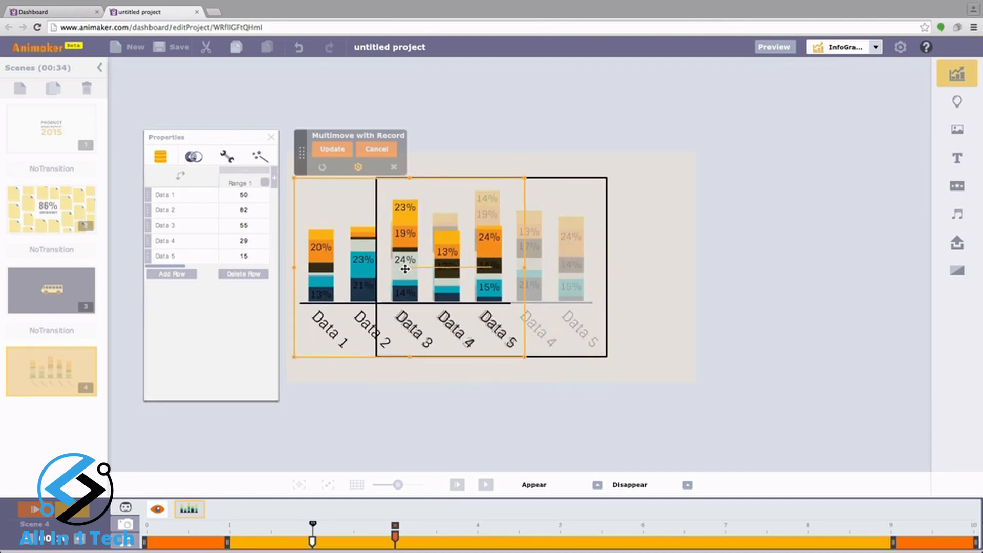
click(331, 155)
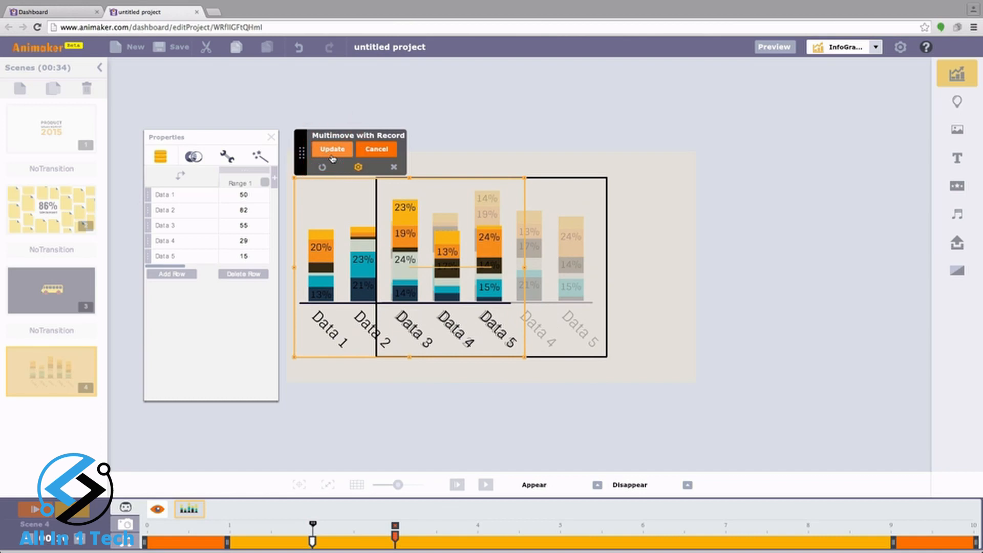
click(333, 152)
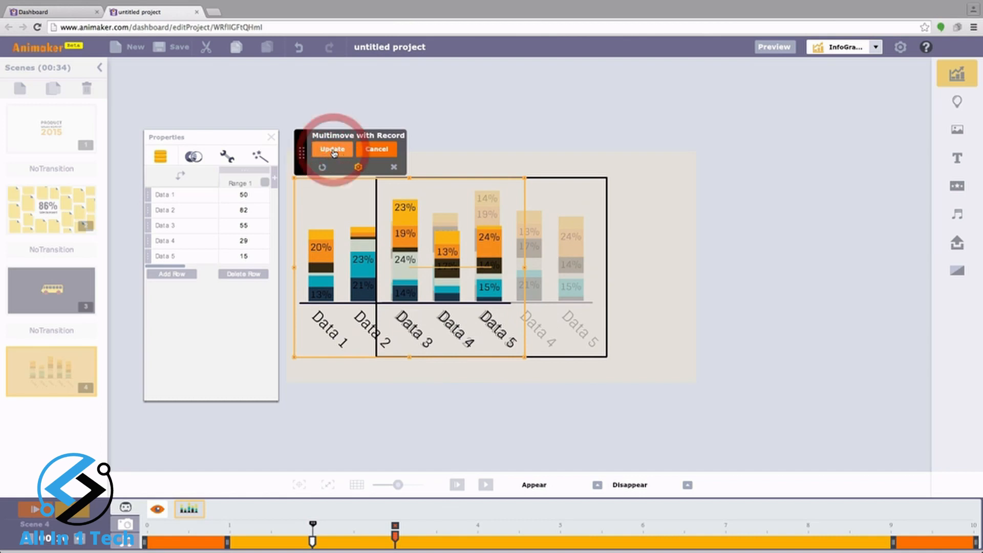
click(395, 169)
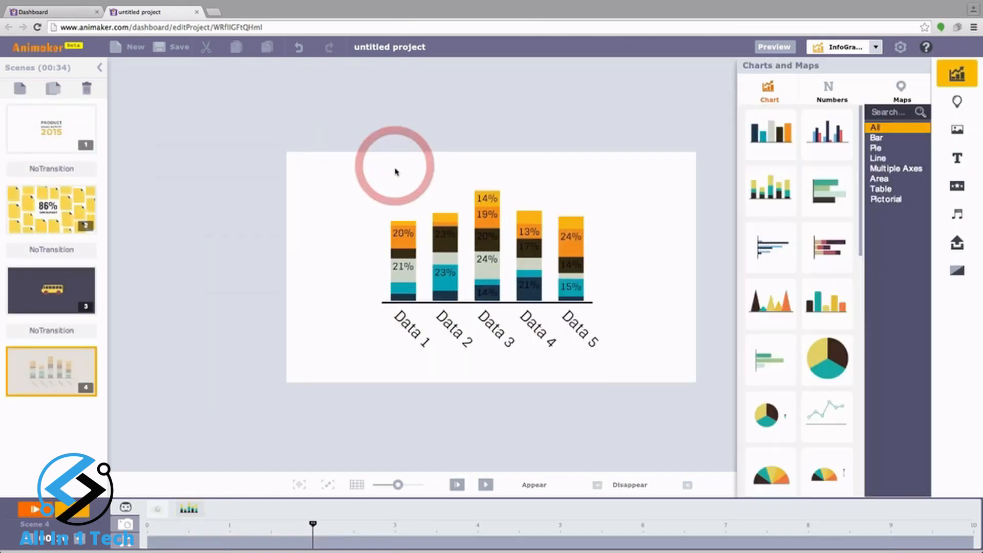
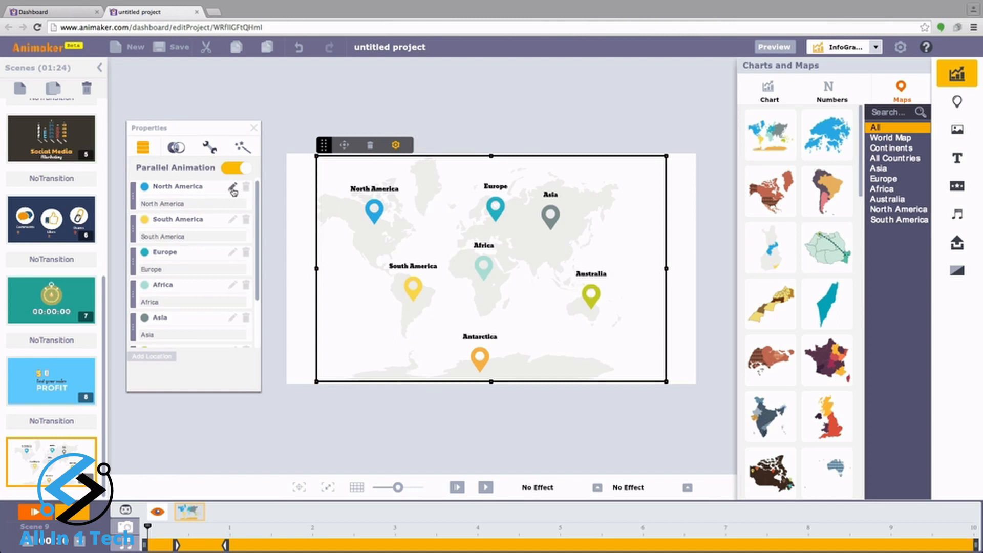
Delete the Antarctica, Asia and Europe locations from the world map
drag(256, 202, 259, 333)
click(247, 319)
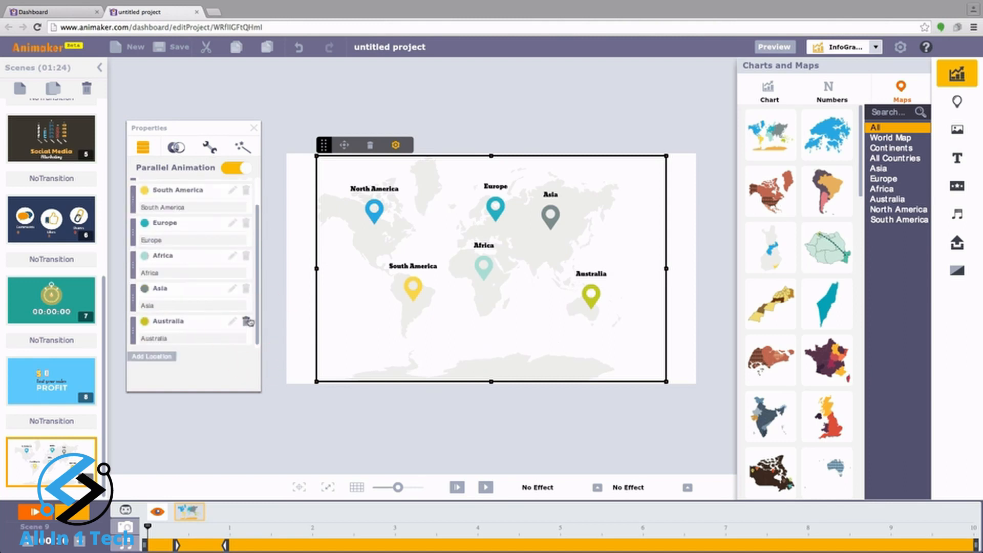
click(247, 289)
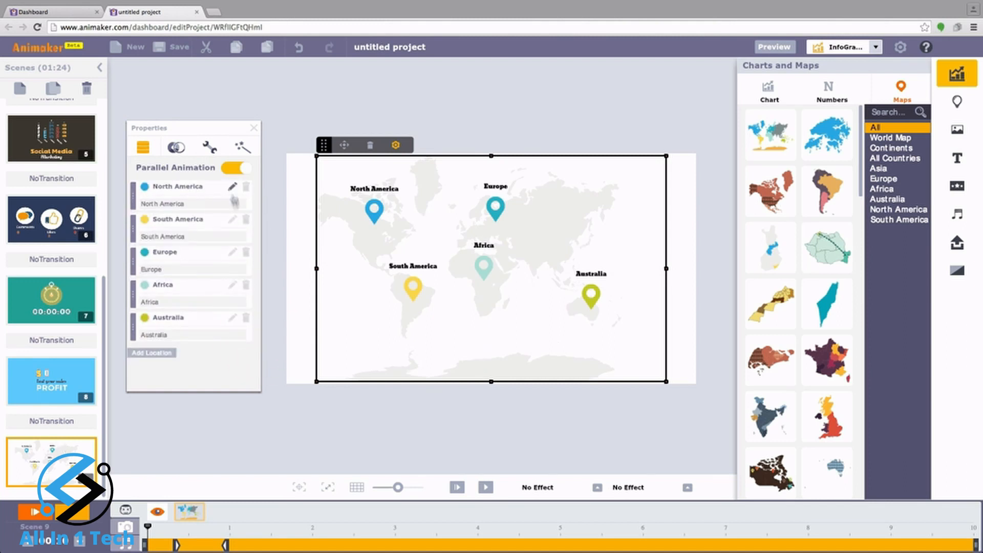
click(246, 253)
Change the map's North America location to Europe and relabel its marker as Europe
click(233, 188)
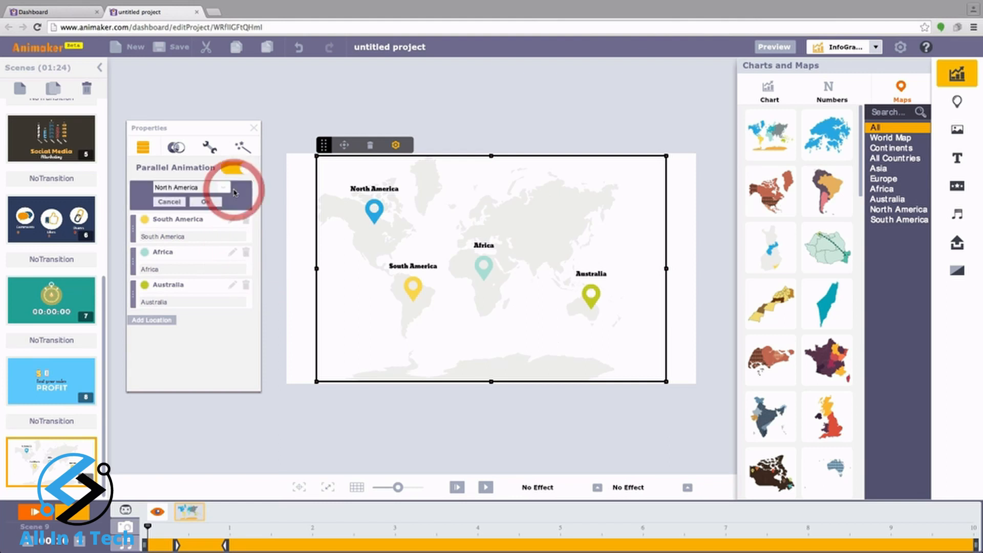
click(225, 188)
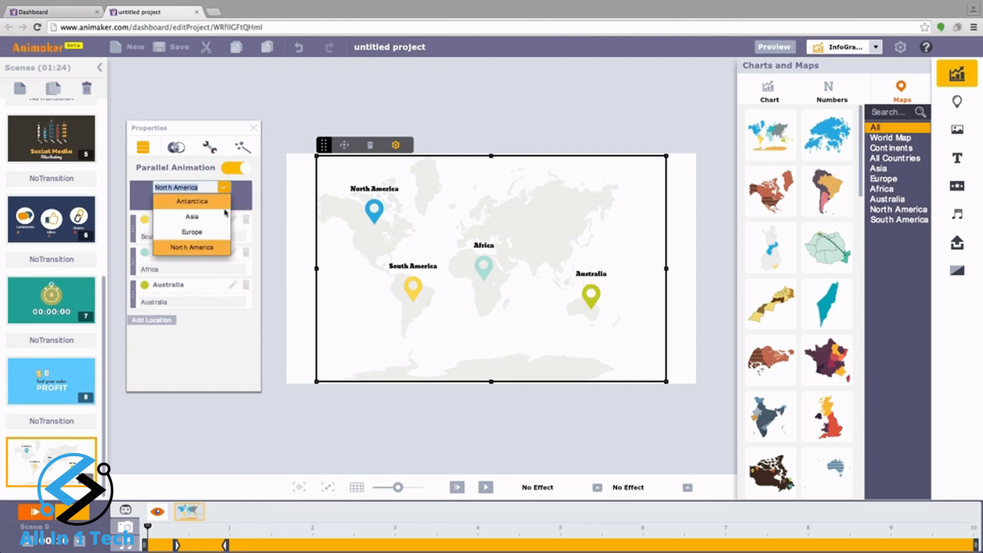
click(215, 234)
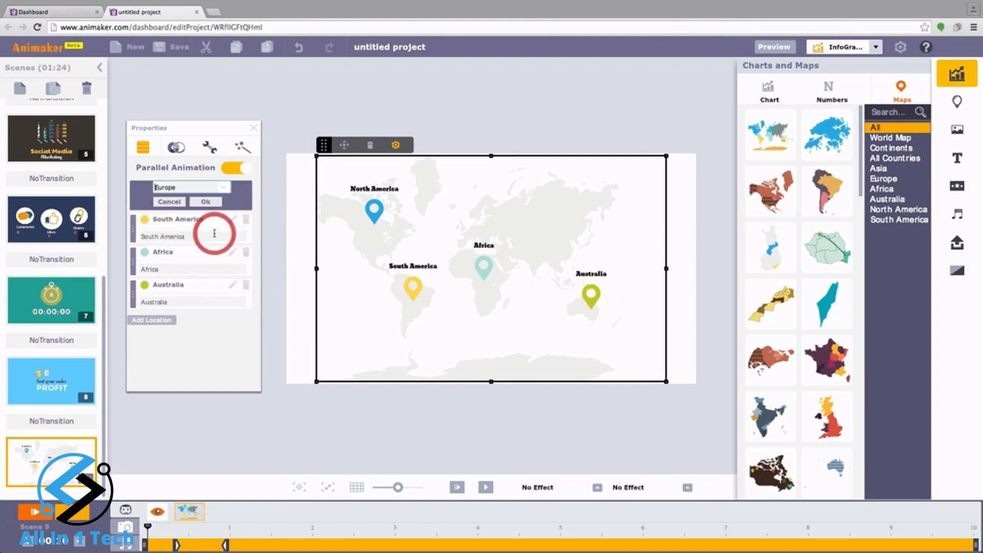
click(208, 202)
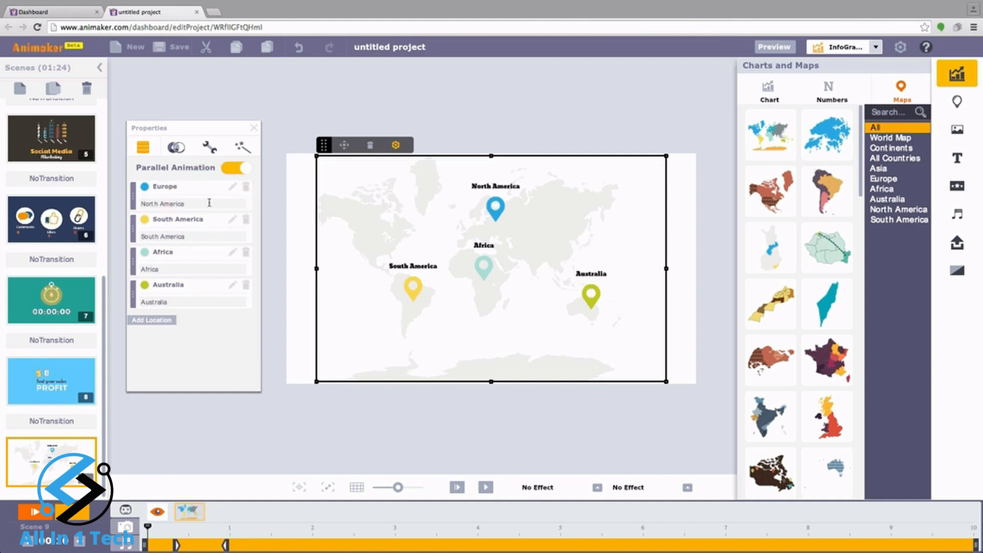
drag(200, 203, 132, 200)
key(BackSpace)
Add a North America location to the world map
click(160, 321)
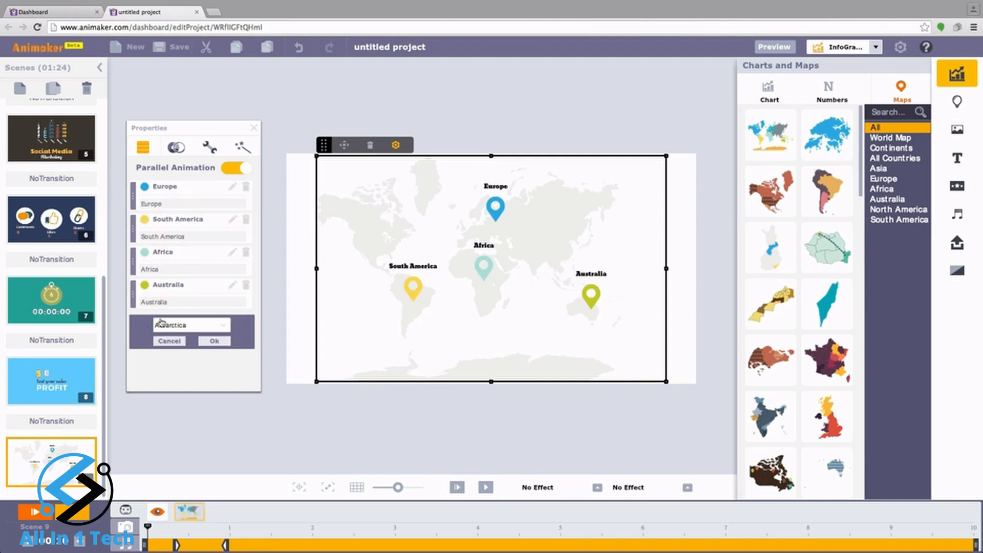
click(224, 325)
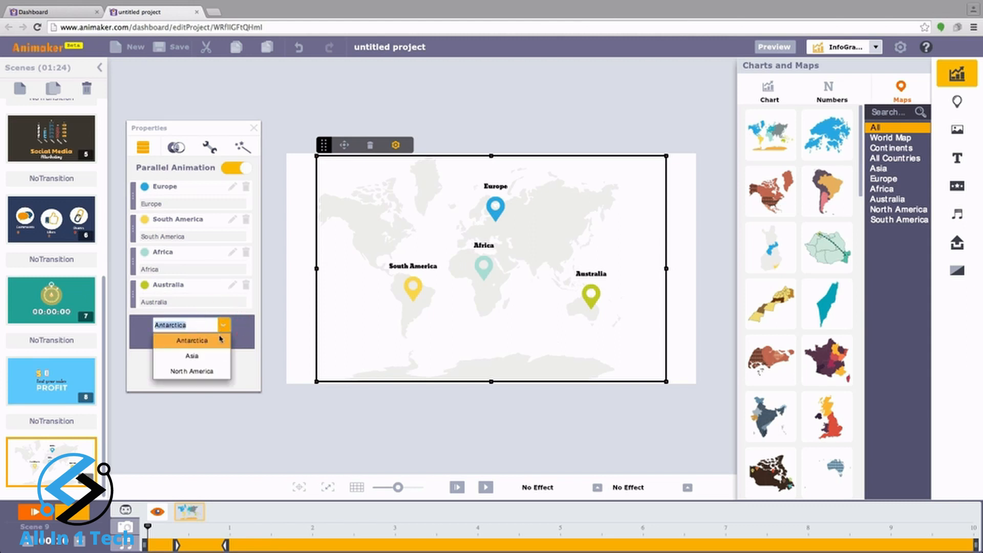
click(209, 373)
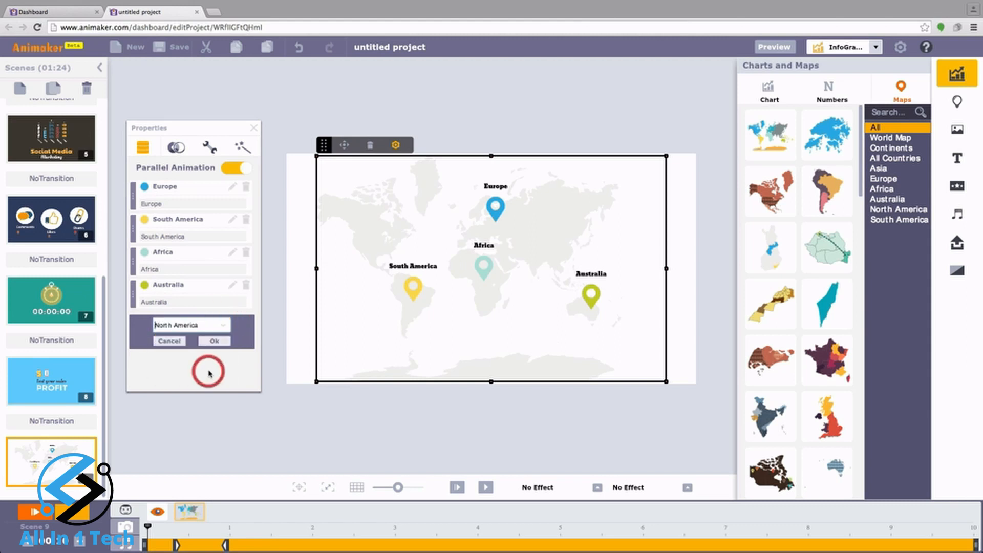
click(214, 341)
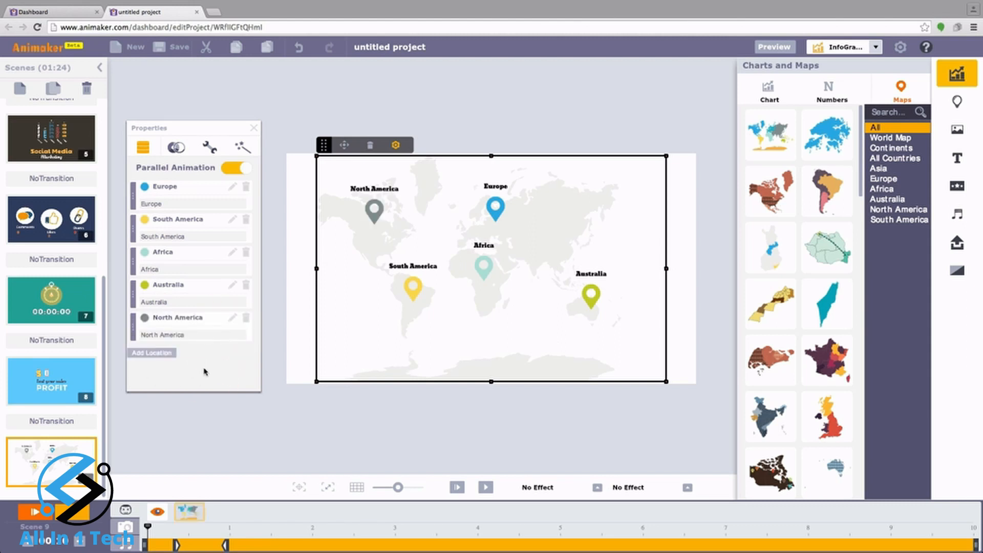
Change the Europe location's marker icon to an airplane and preview the map scene's animation
click(145, 188)
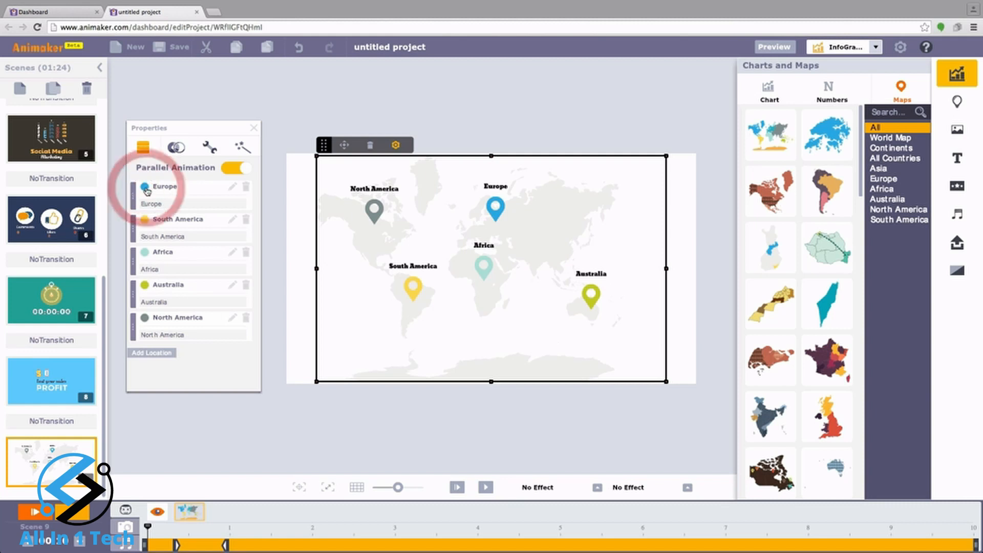
click(231, 182)
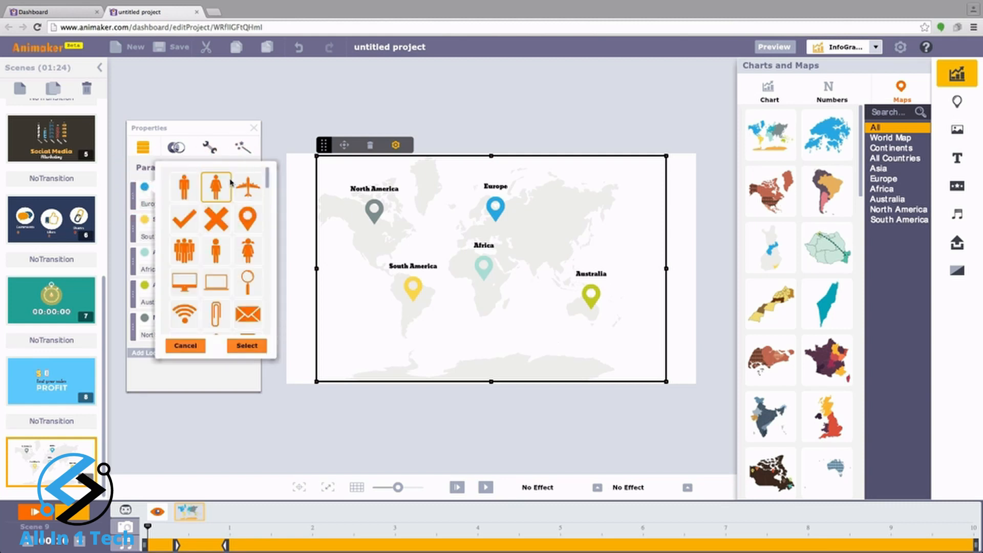
click(247, 187)
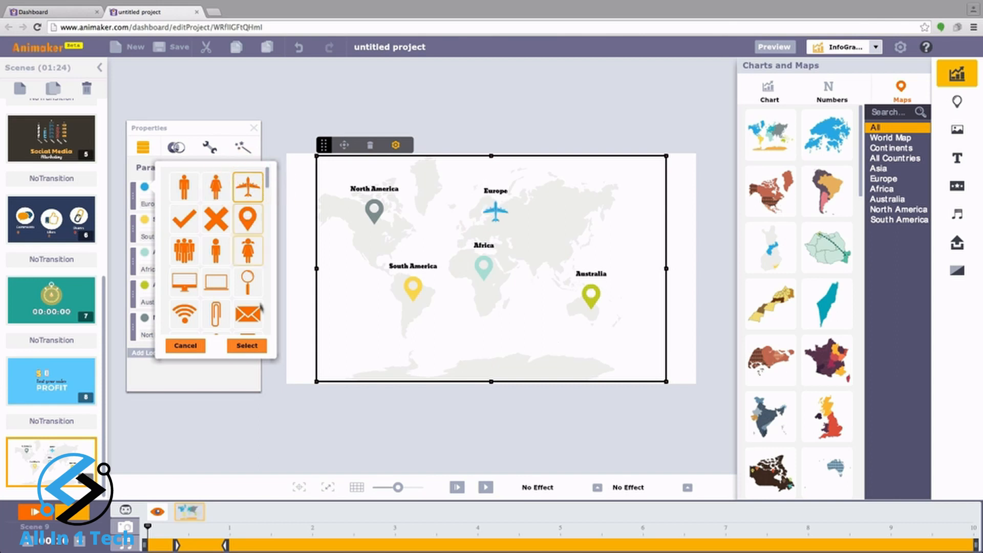
click(247, 346)
click(231, 383)
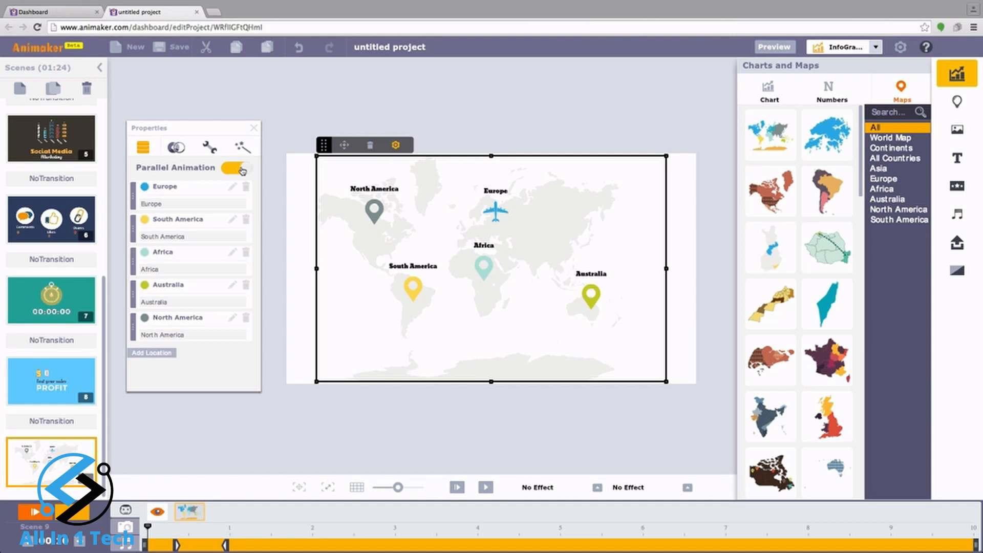
click(456, 487)
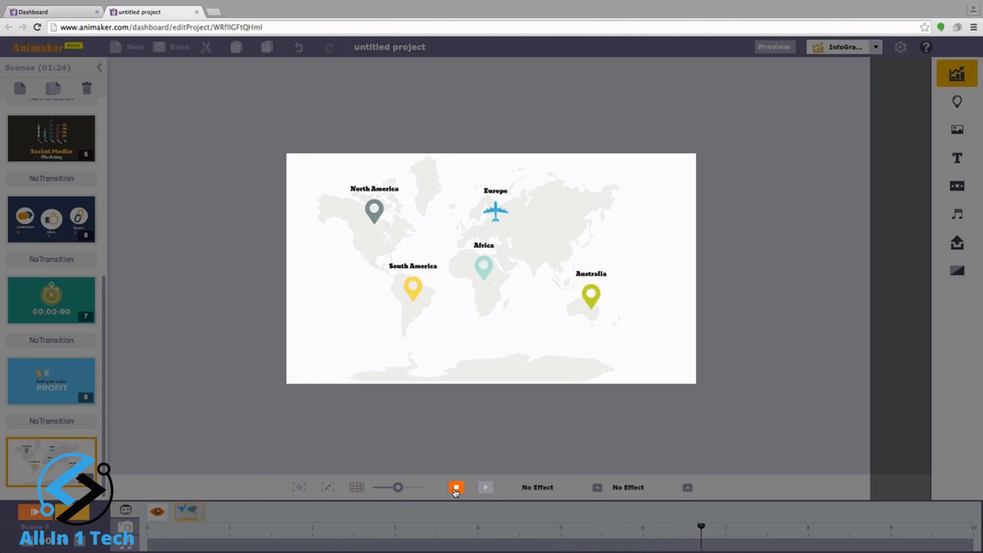
click(456, 489)
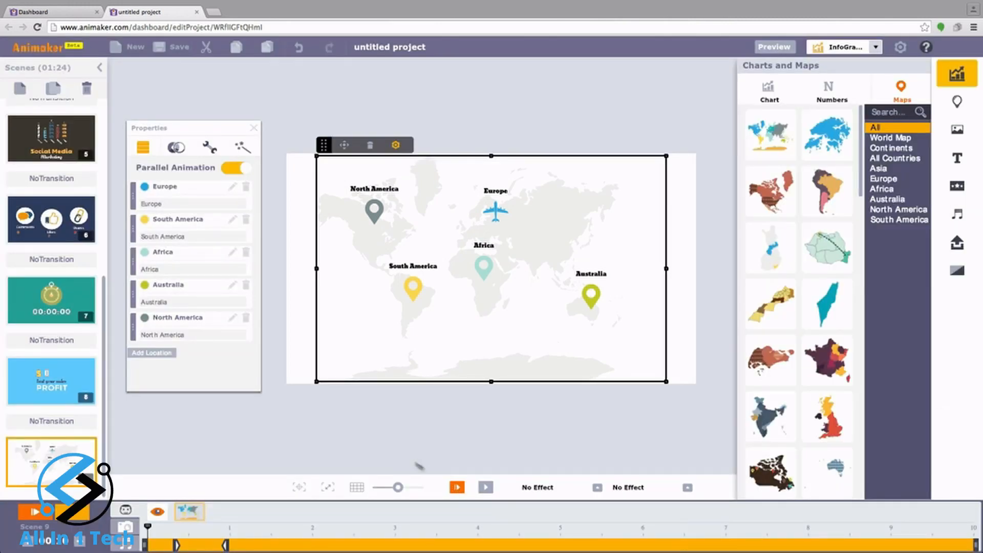
Switch the world map's type to Network Map
click(177, 150)
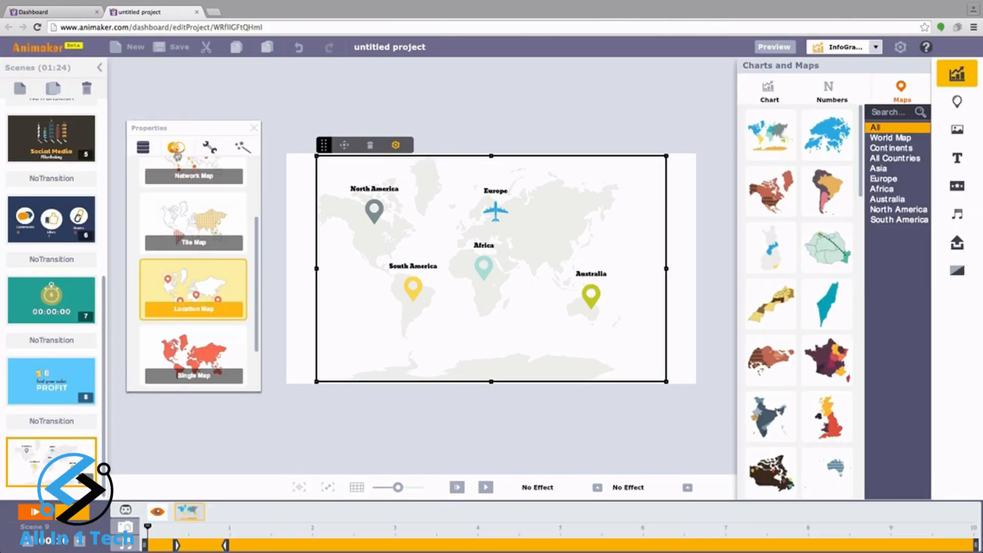
drag(256, 260, 254, 175)
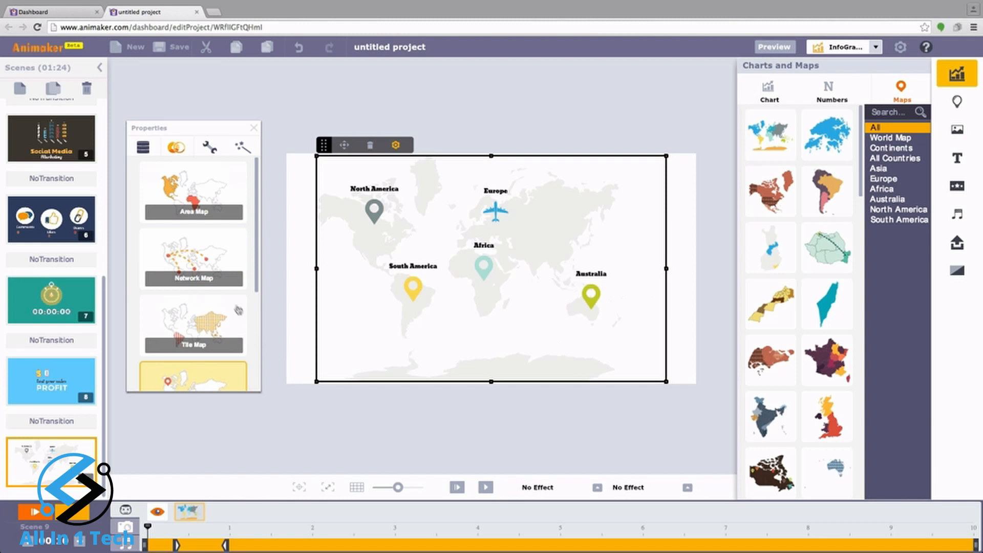
click(198, 261)
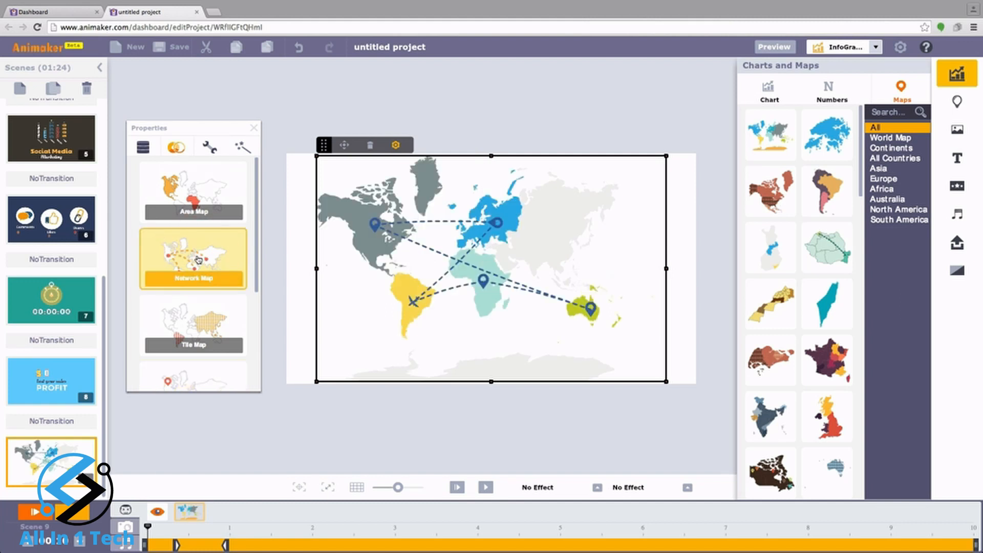
Delete all network routes from the map except the one from Europe to South America
click(146, 149)
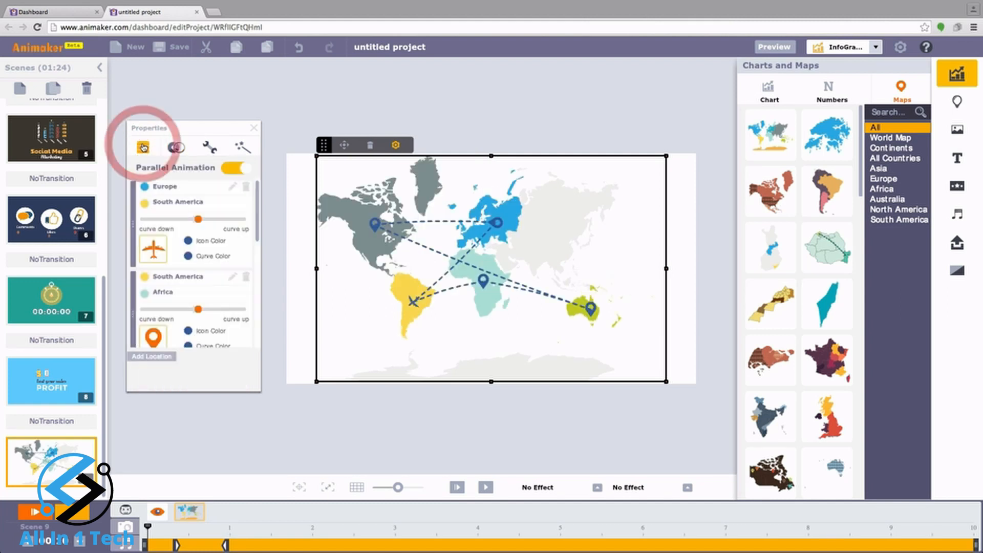
scroll(260, 345, down, 5)
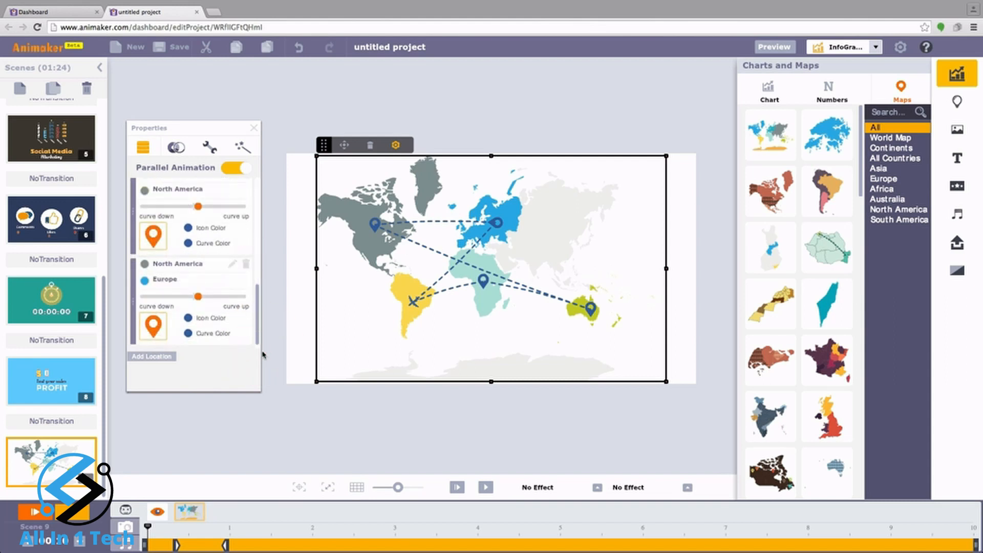
click(246, 266)
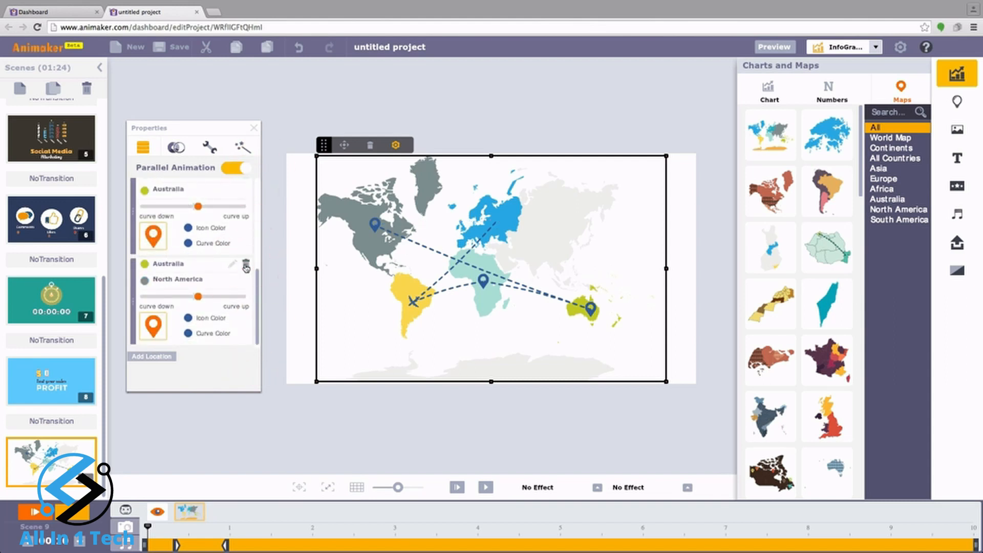
click(247, 265)
click(247, 268)
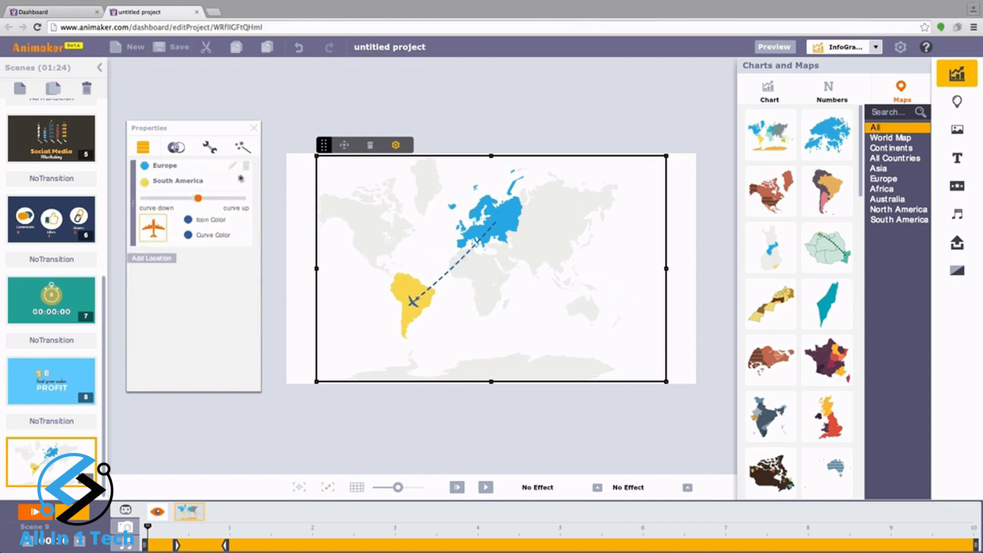
Change the remaining route to run from Australia to North America
click(233, 168)
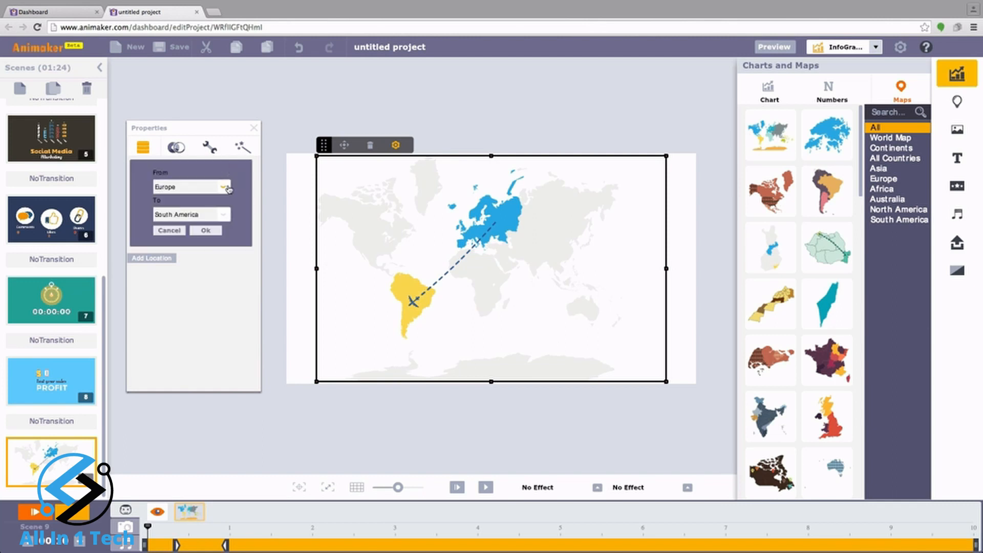
click(225, 187)
click(205, 248)
click(221, 214)
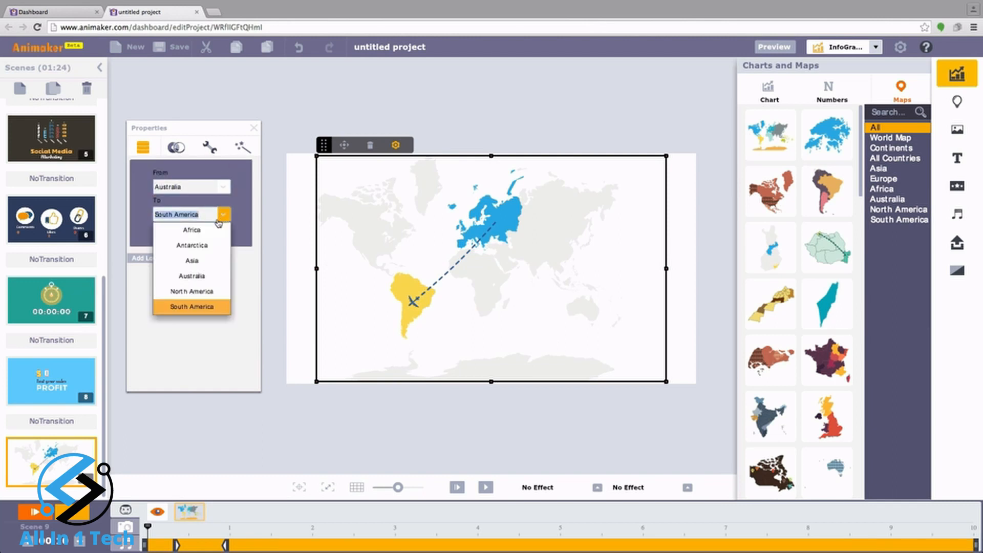
click(205, 291)
click(210, 235)
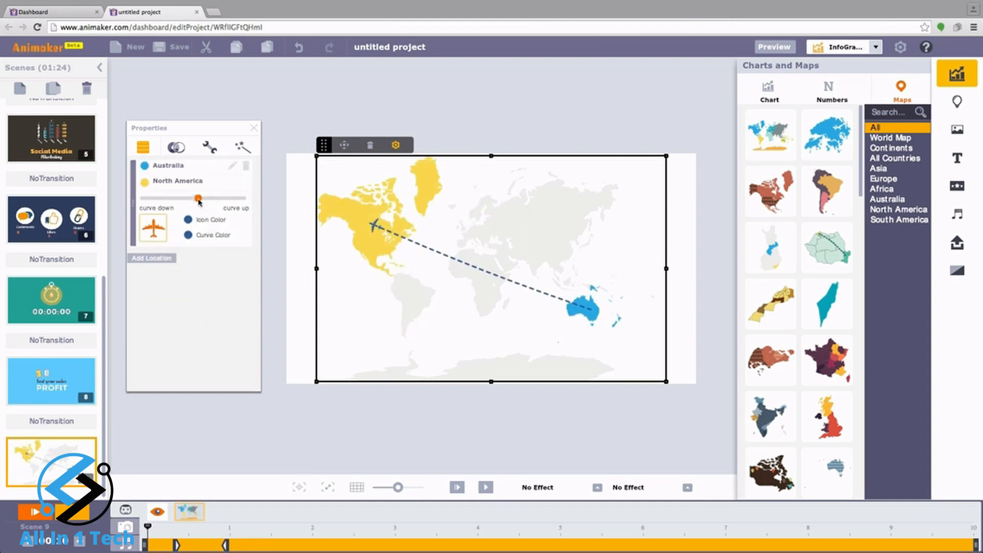
Shift the Australia–North America route slightly toward curve down, color its airplane brown and its line grey, and preview the scene
drag(199, 201, 188, 200)
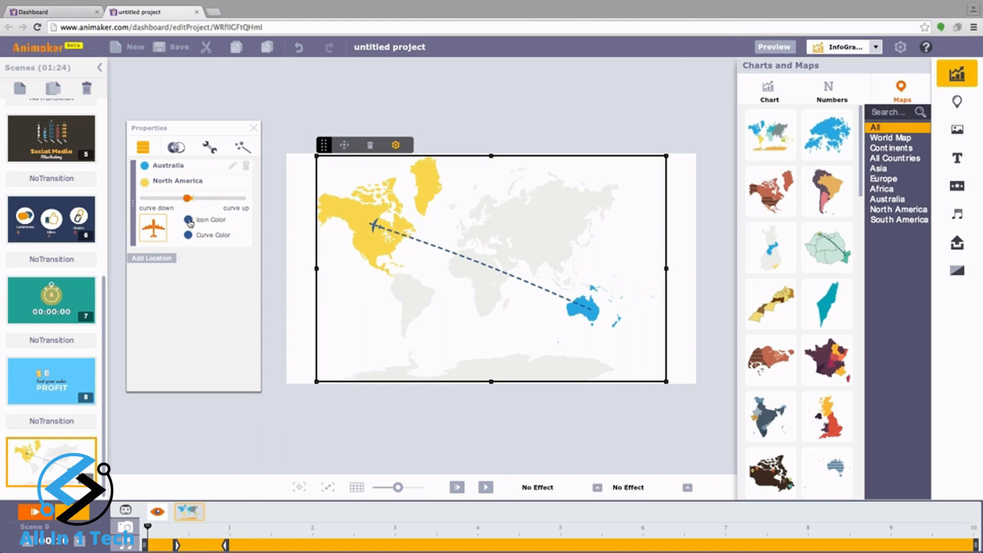
click(189, 220)
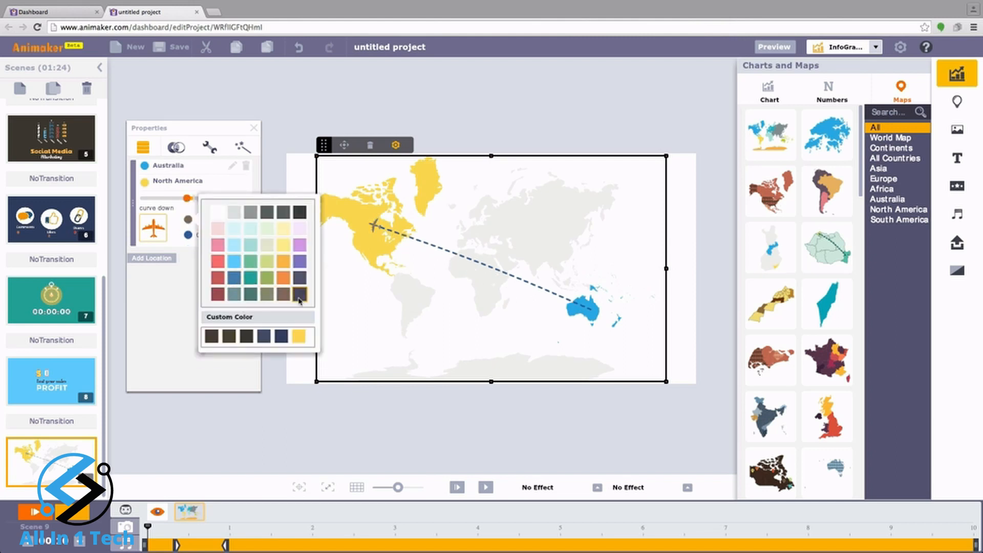
click(189, 236)
click(299, 194)
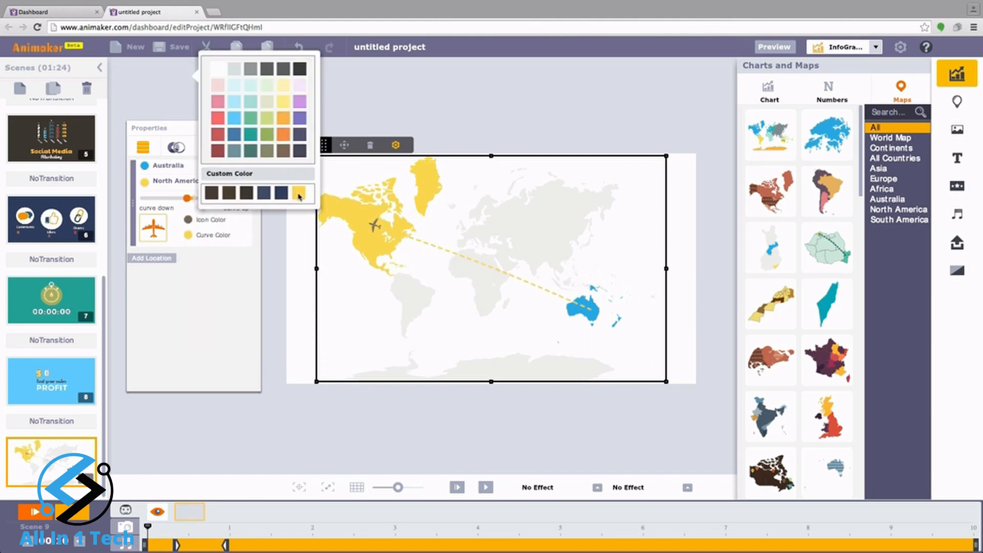
click(250, 70)
click(223, 285)
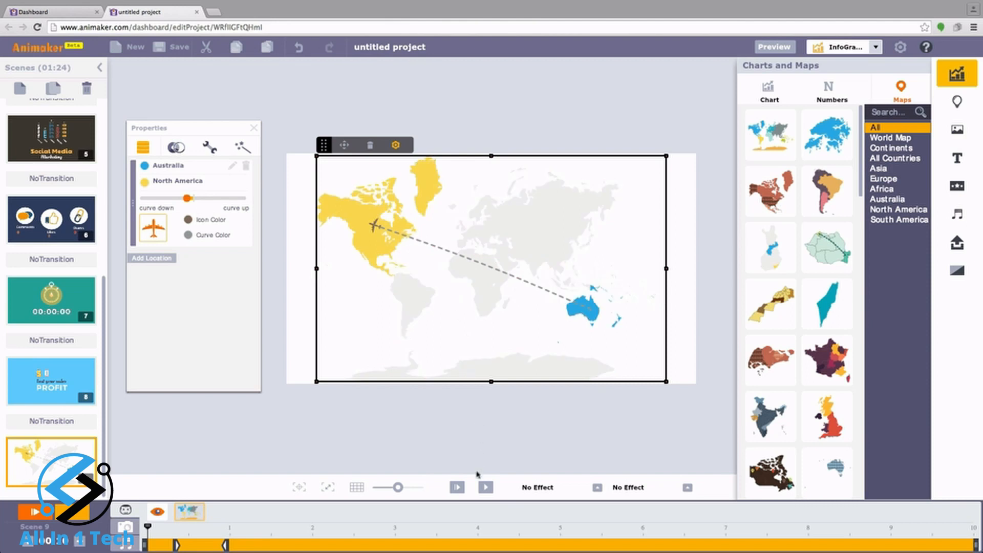
click(459, 488)
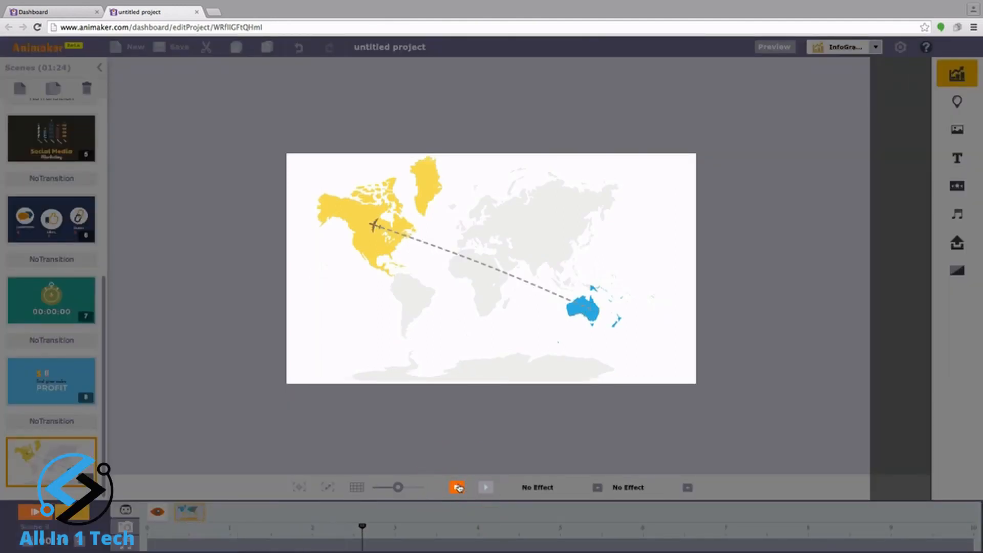
click(458, 487)
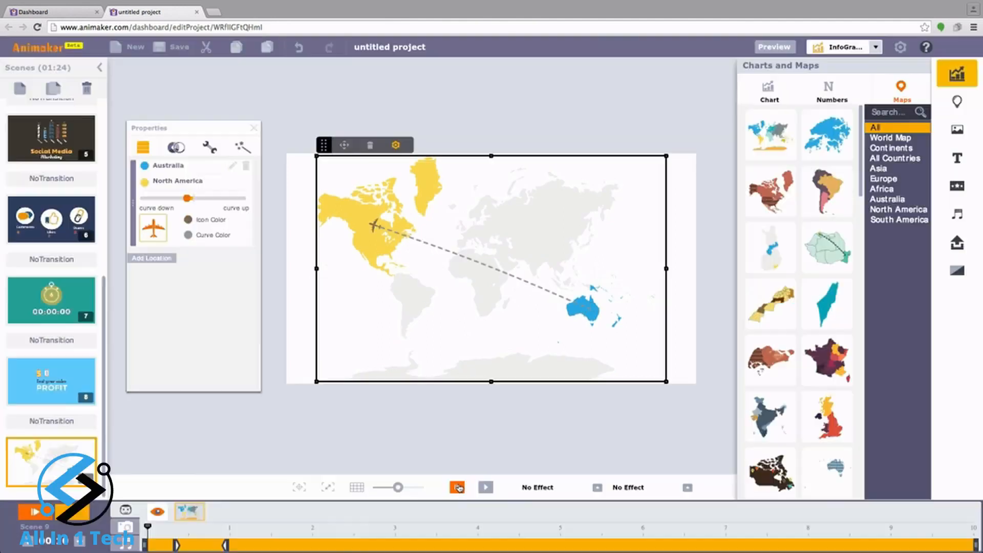
Add a route from Antarctica to Africa and shift its bend slightly toward curve down
click(154, 258)
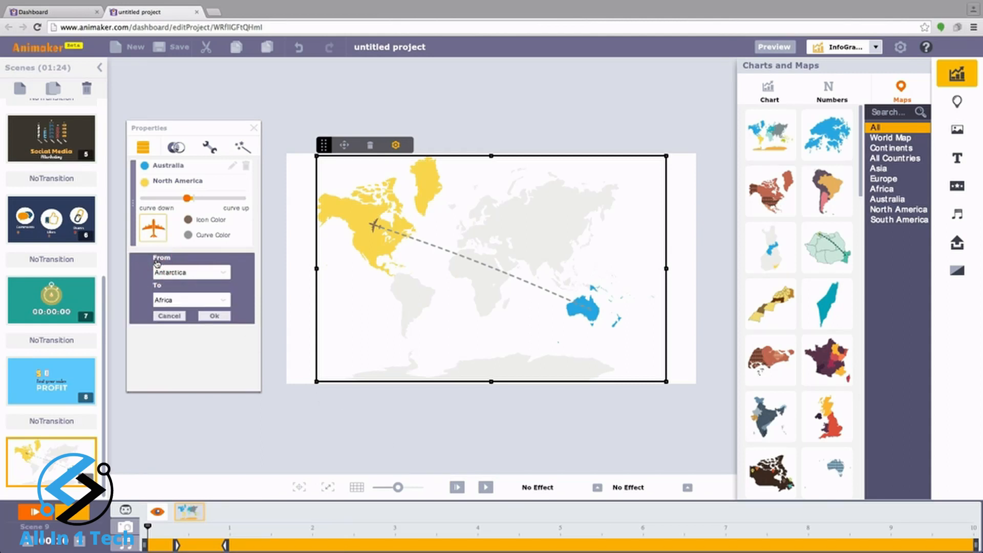
click(215, 316)
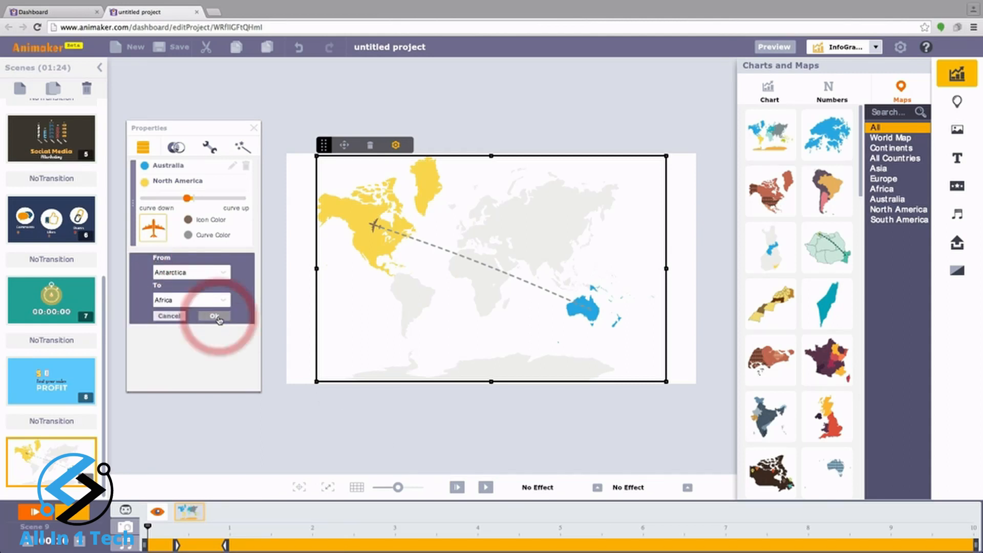
drag(198, 302, 188, 302)
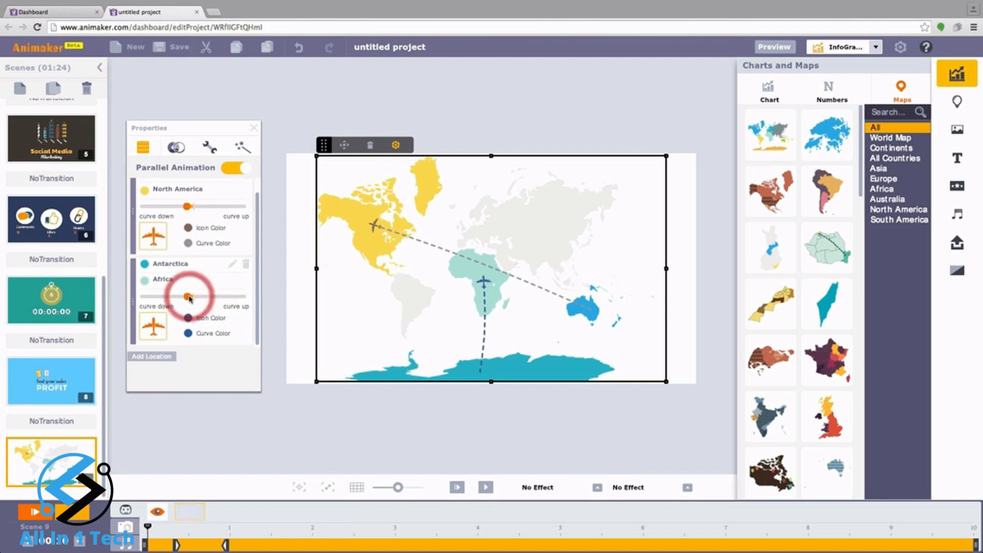
Change the starting location of the route to Africa to Australia
click(232, 265)
click(220, 285)
click(191, 329)
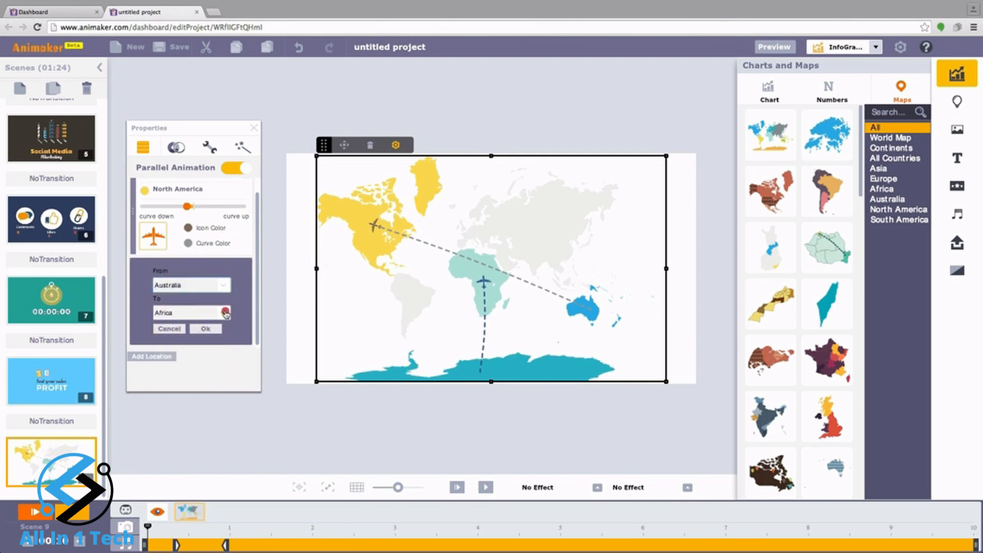
click(205, 327)
Add a route from Australia to Europe, bend it toward curve down, and increase the Australia–North America route's curve
click(173, 357)
click(223, 308)
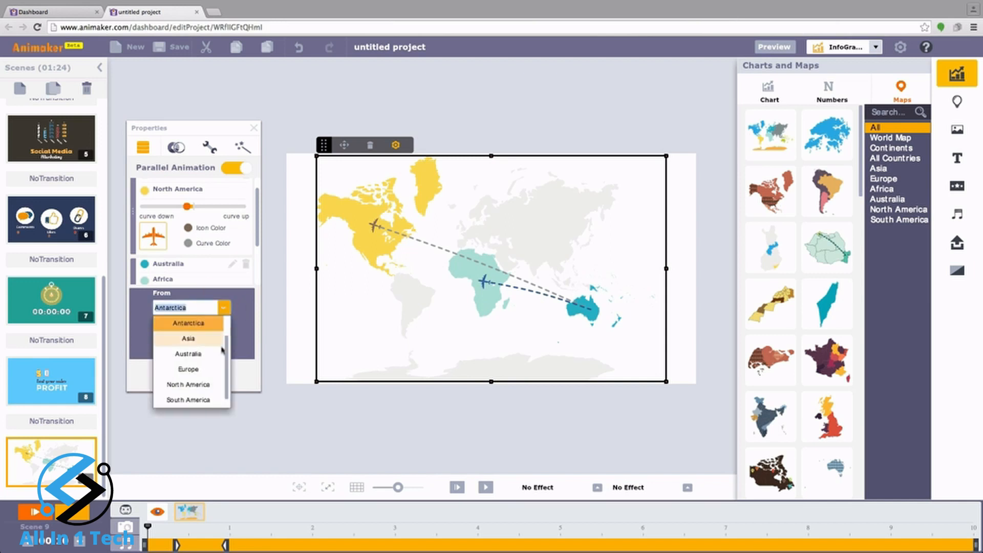
click(215, 353)
click(224, 336)
click(189, 413)
click(215, 353)
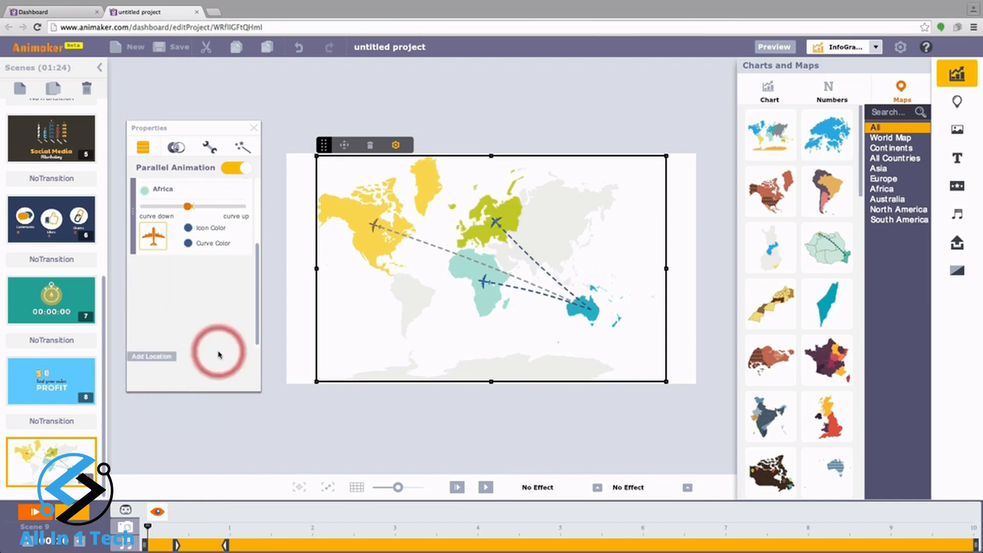
drag(191, 298, 181, 301)
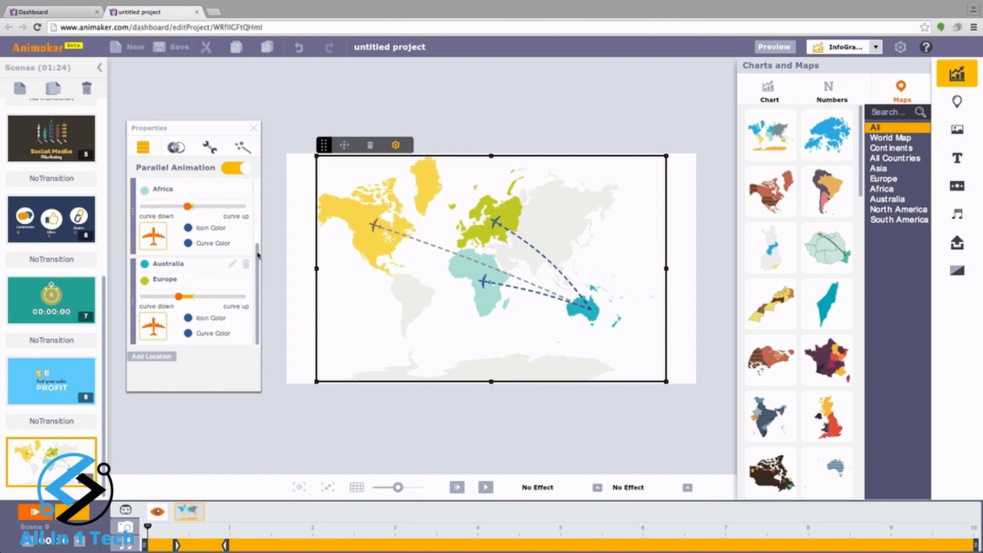
scroll(257, 245, up, 3)
scroll(258, 277, down, 1)
Add a route from Australia to South America and bend it toward curve down
click(153, 356)
click(223, 307)
click(202, 354)
click(224, 336)
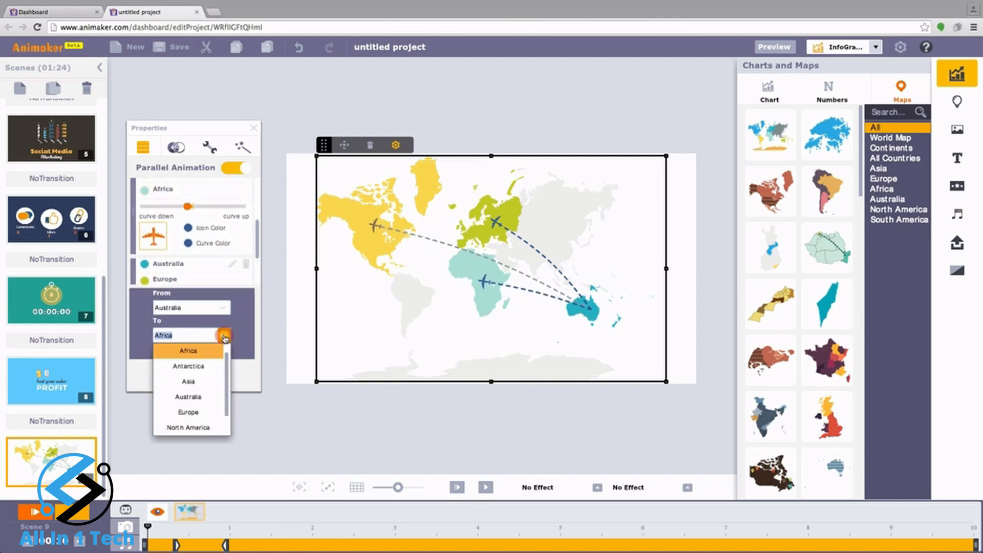
drag(228, 389, 228, 413)
click(211, 426)
click(217, 353)
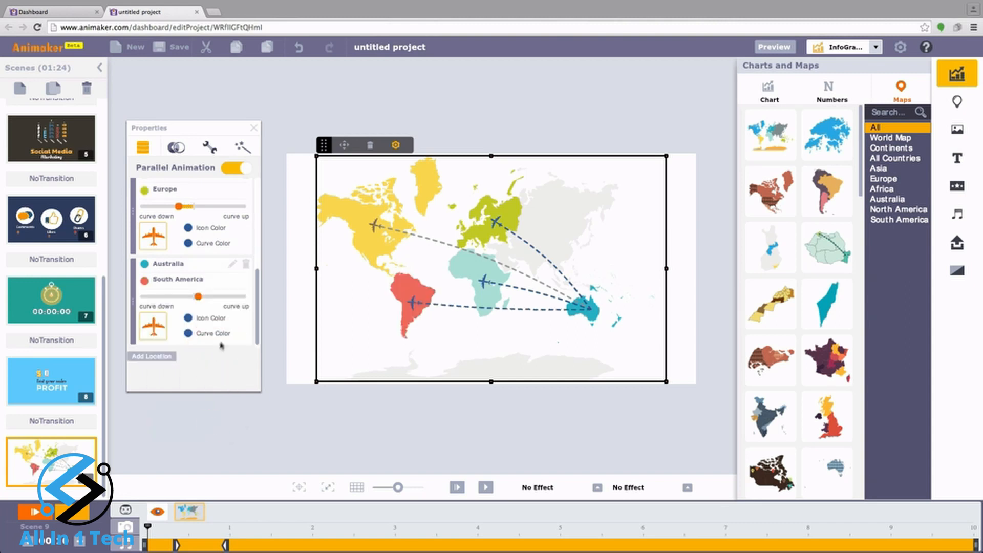
drag(198, 297, 180, 297)
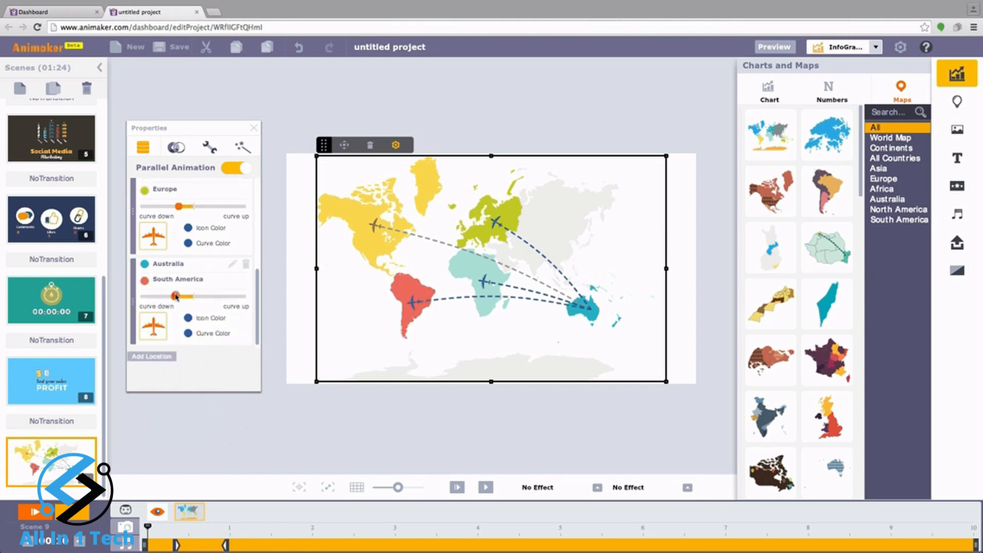
Color the Australia–South America route's line grey and its airplane icon brown
click(189, 334)
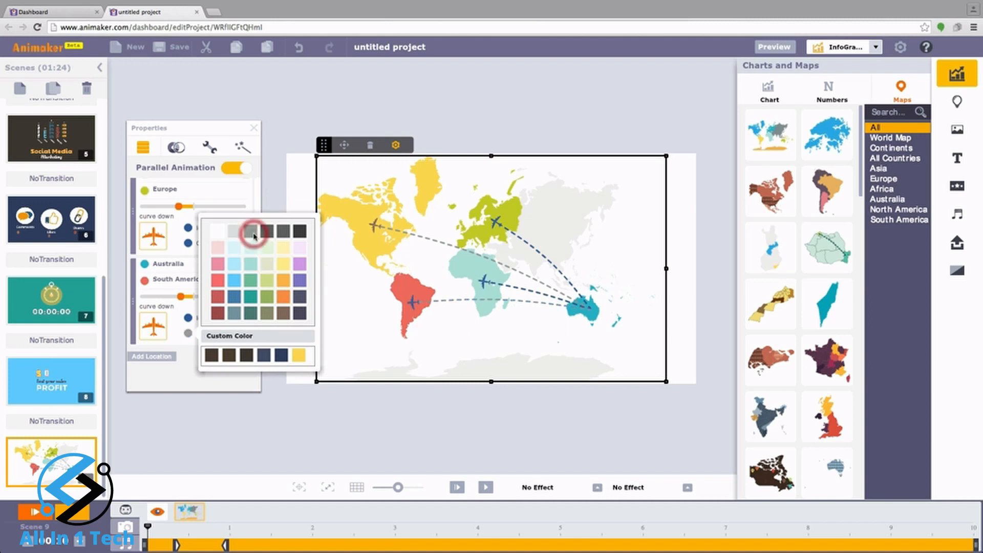
click(188, 348)
click(189, 319)
click(280, 232)
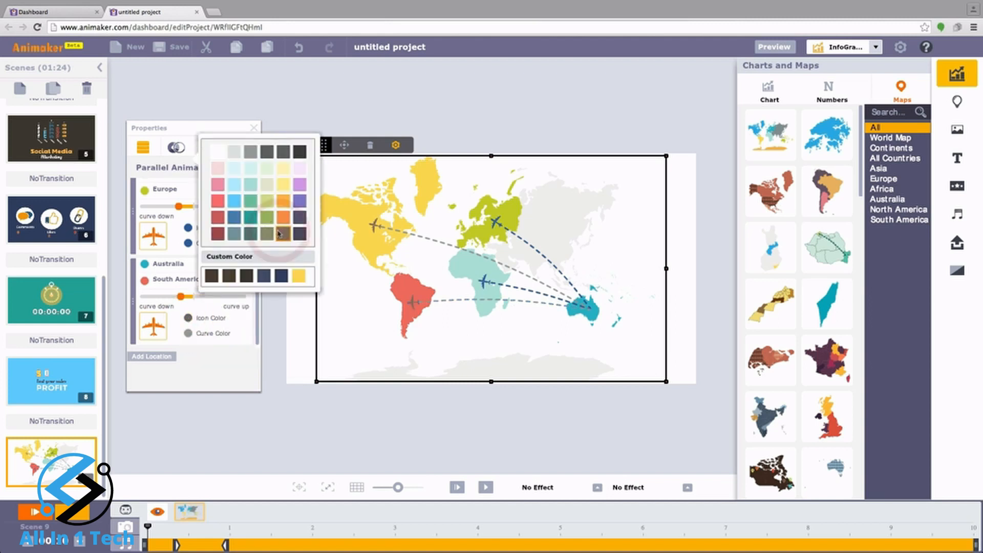
Color the Australia–Europe route's line grey and its airplane icon brown
click(189, 244)
click(250, 77)
click(189, 228)
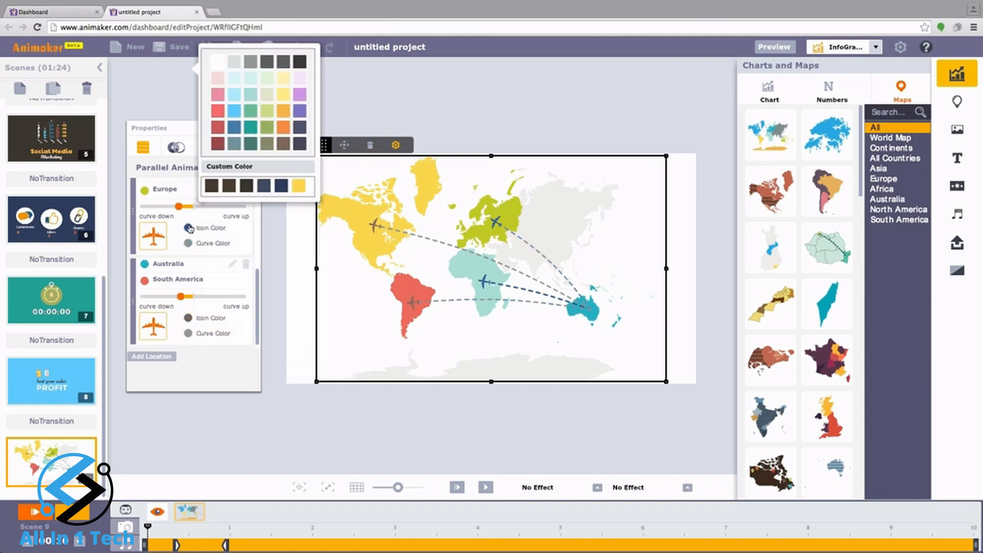
click(251, 126)
click(277, 148)
Color the Australia–Africa route's line grey and its airplane icon brown, and preview the scene's animation
drag(257, 271, 258, 219)
click(189, 269)
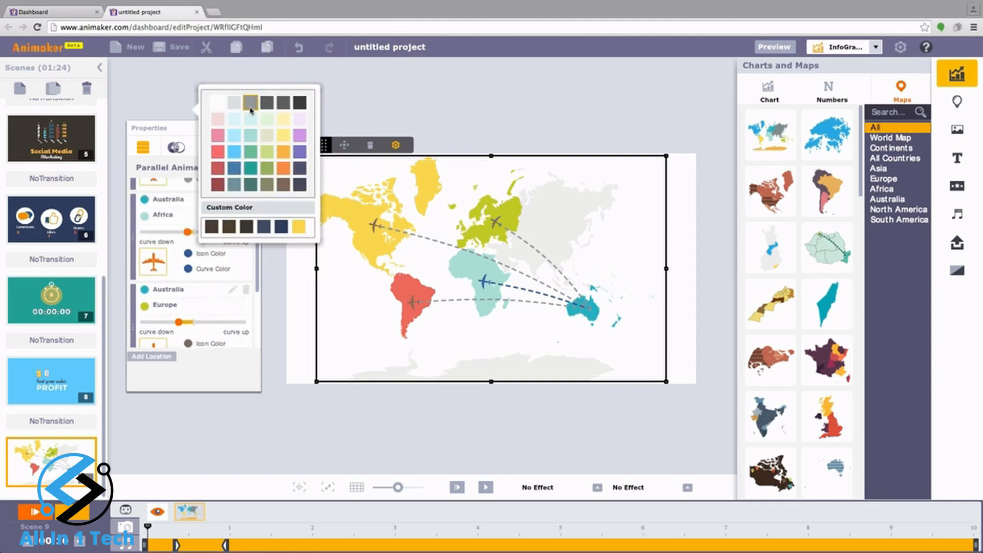
click(250, 104)
click(188, 253)
click(283, 166)
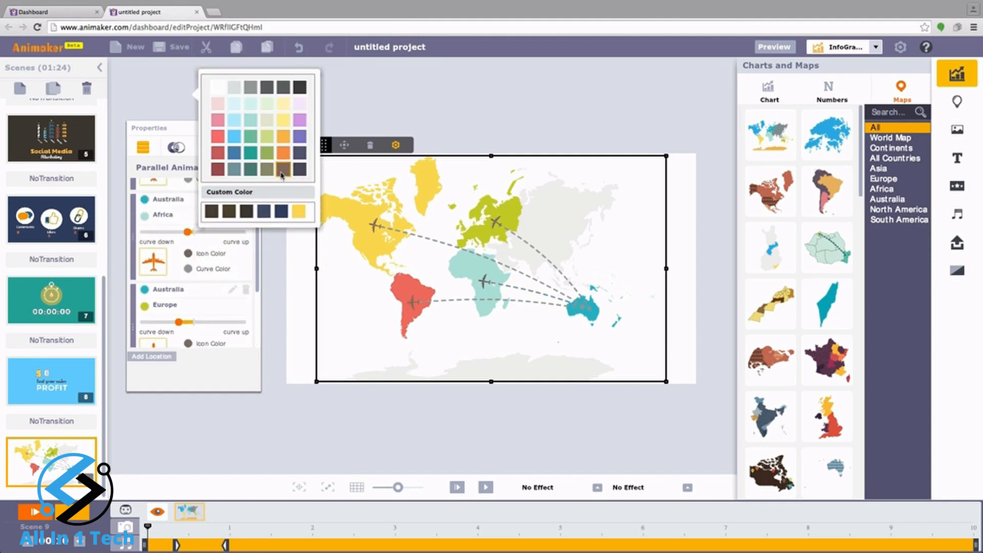
click(227, 365)
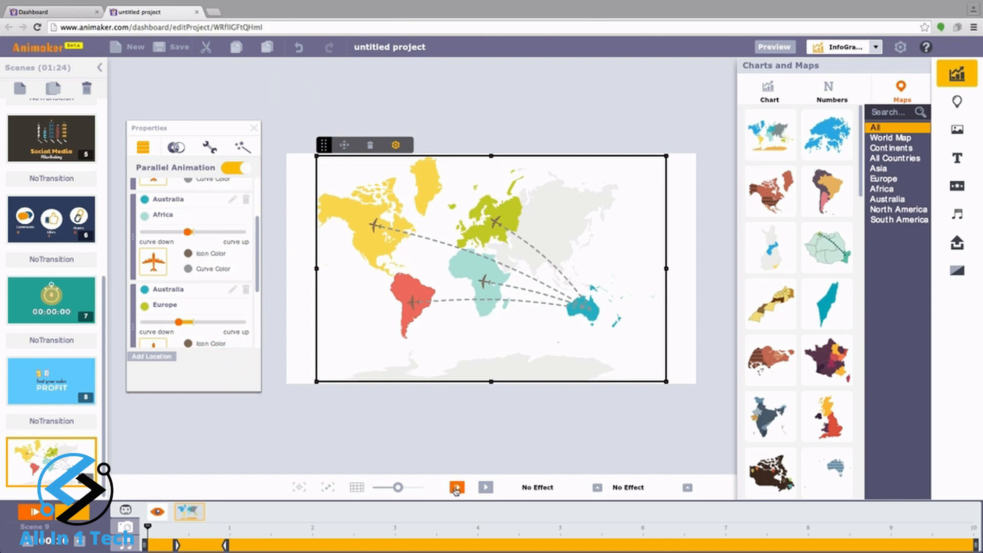
click(456, 489)
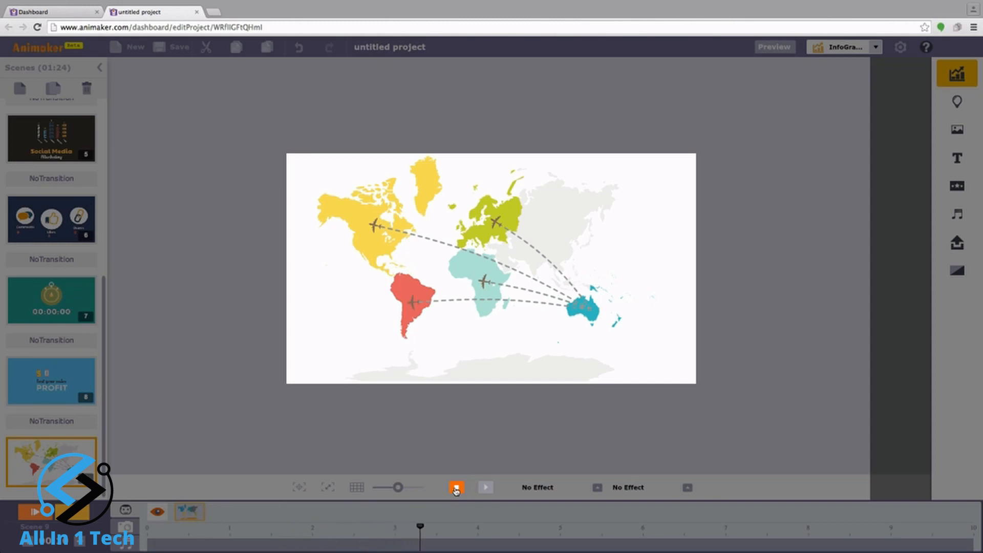
click(456, 489)
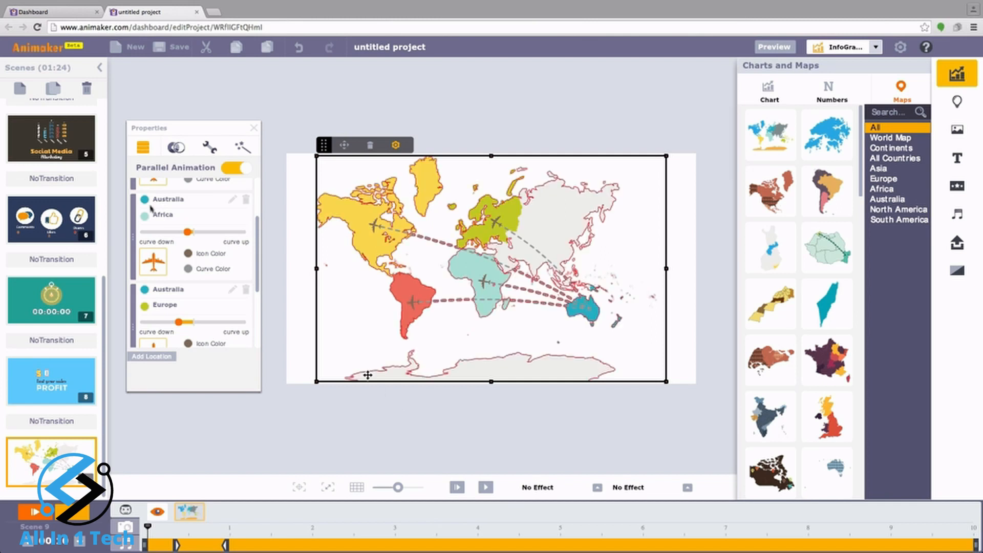
Switch the world map to the Tile Map type and set Australia's tile icon to the man figure
click(176, 148)
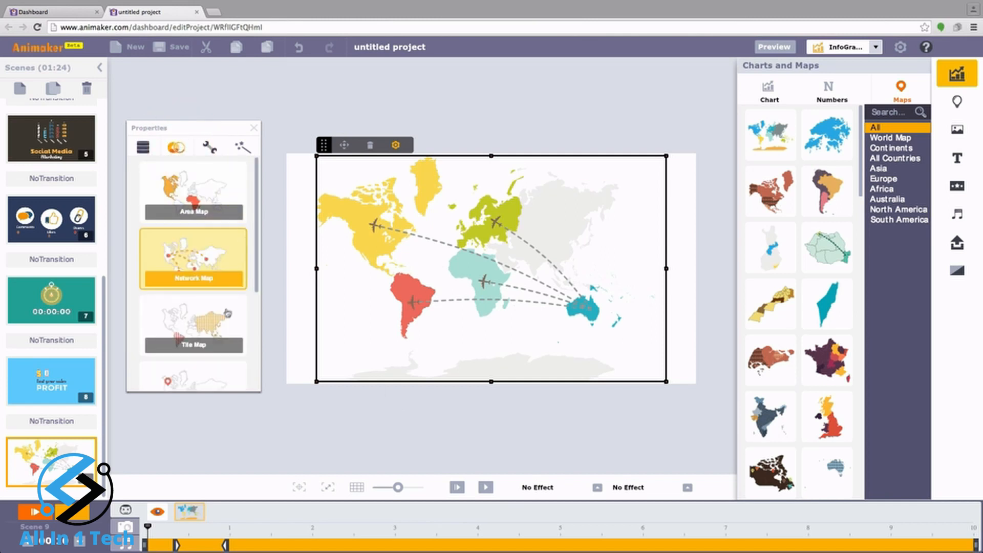
click(225, 321)
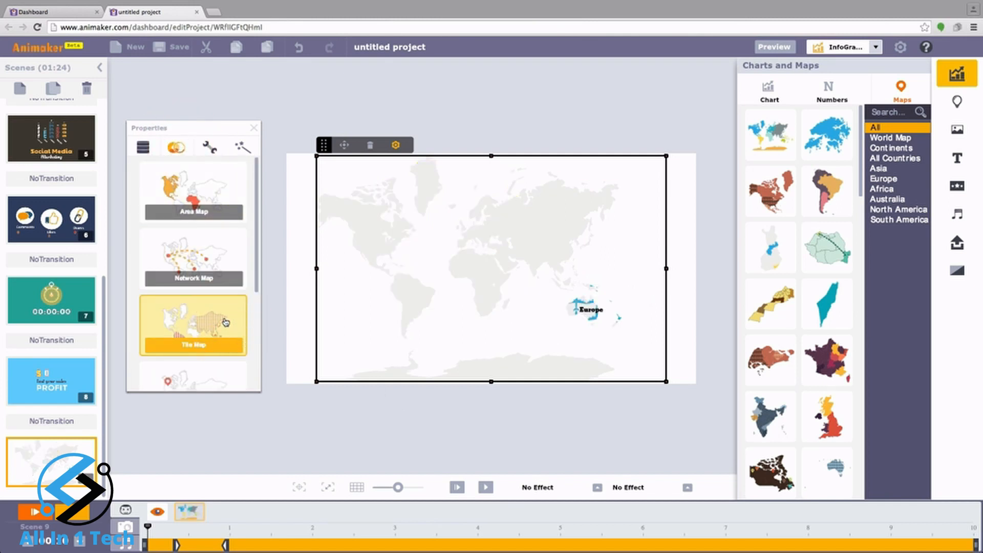
click(145, 149)
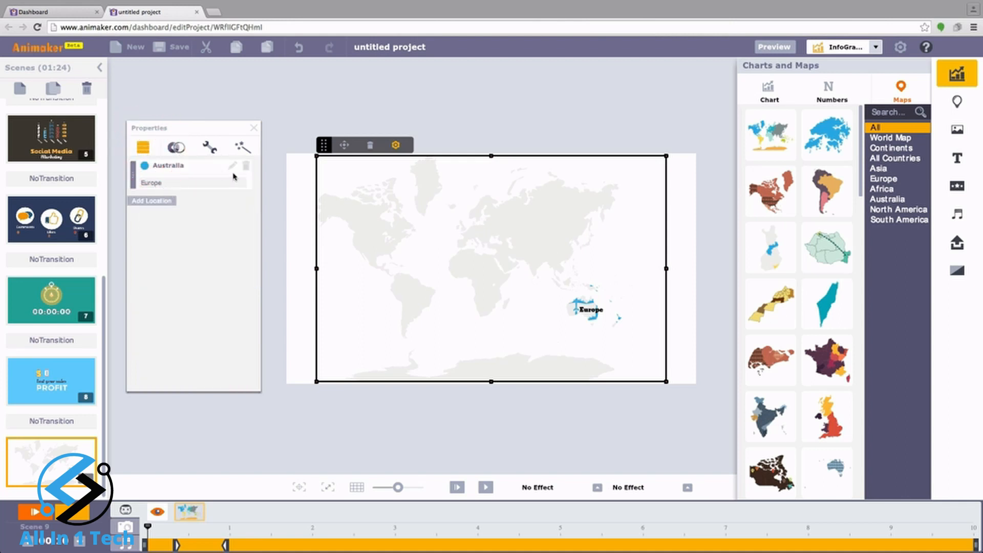
click(145, 168)
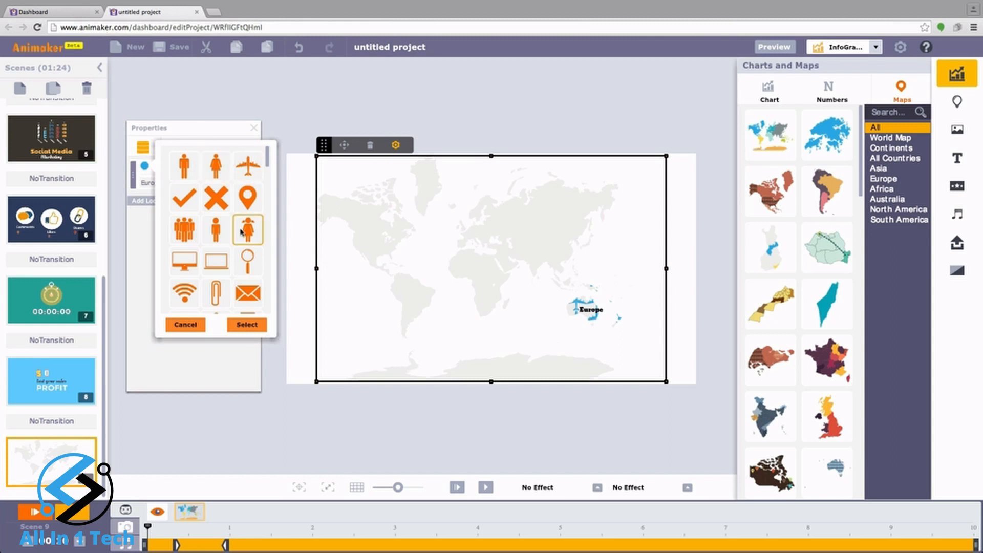
click(233, 325)
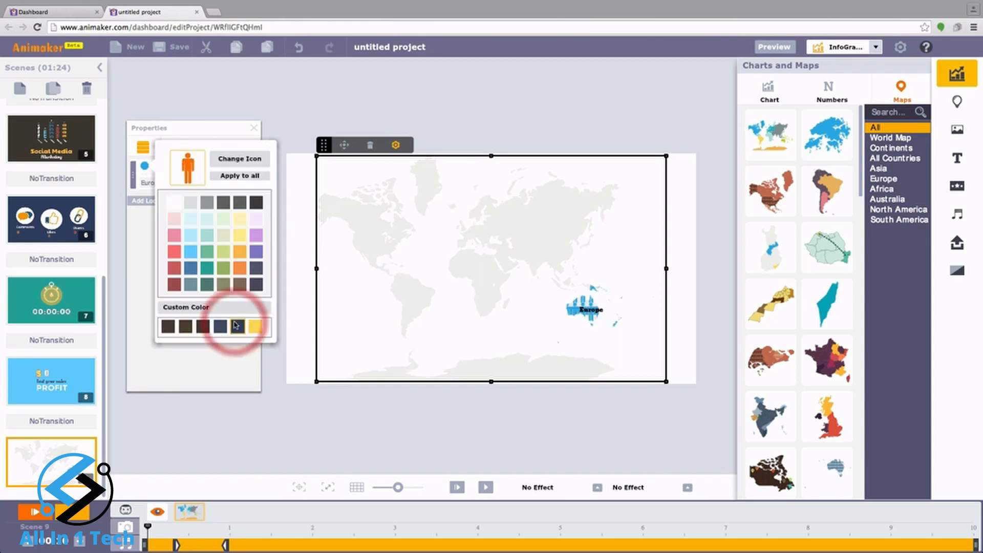
Add Africa and North America as locations on the tile map
click(145, 268)
click(143, 200)
click(218, 224)
click(156, 255)
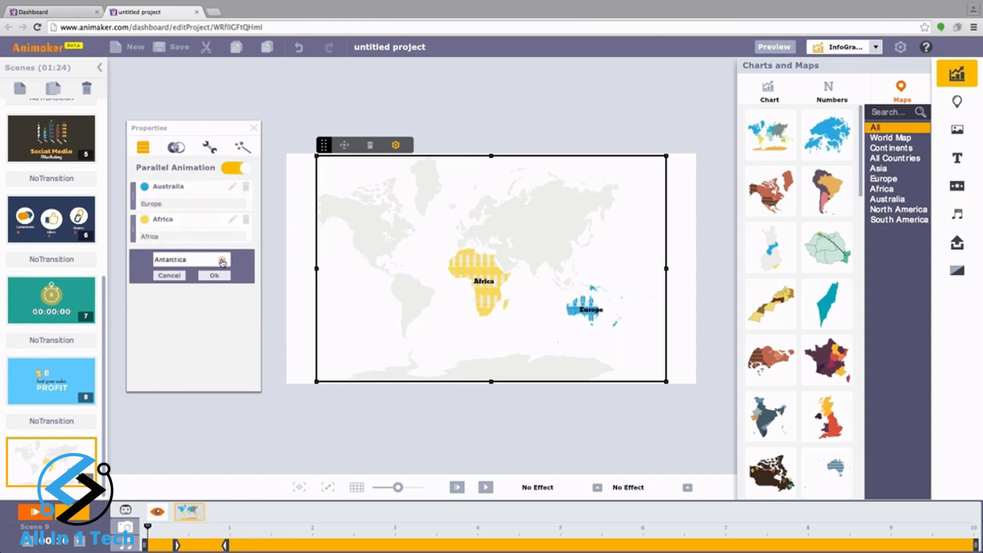
click(192, 260)
click(186, 320)
click(217, 277)
Add South America and Europe as locations on the tile map
click(156, 286)
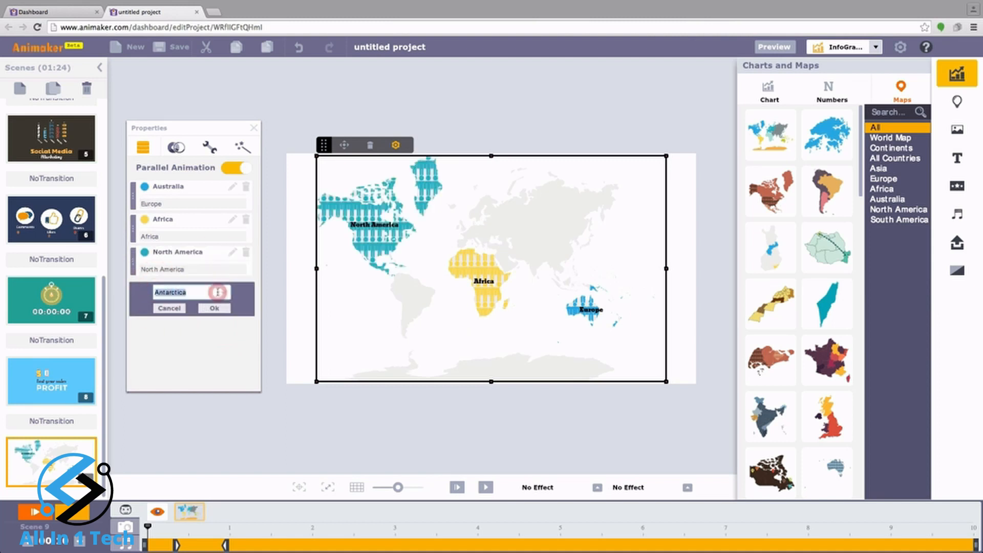
click(192, 291)
click(190, 353)
click(219, 307)
click(154, 319)
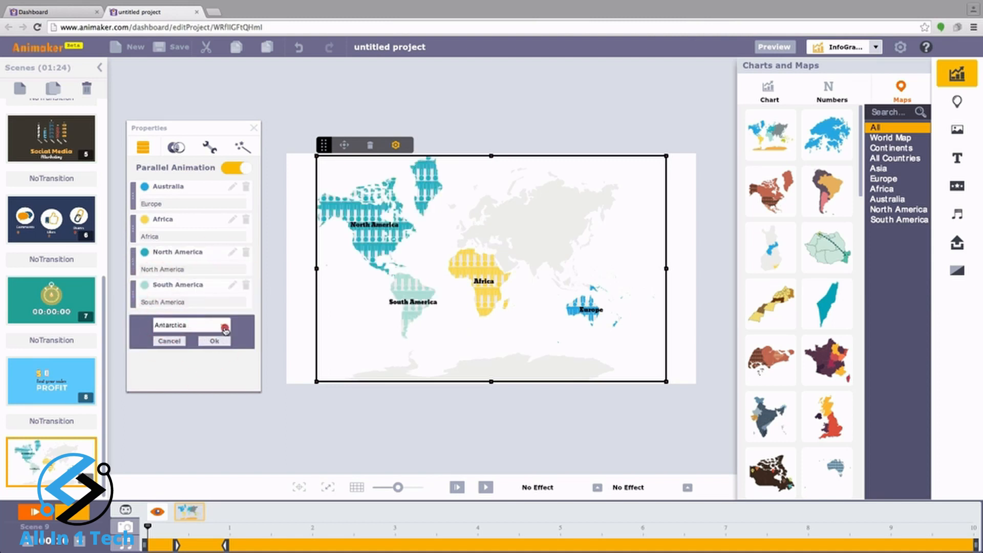
click(192, 324)
click(192, 371)
click(217, 340)
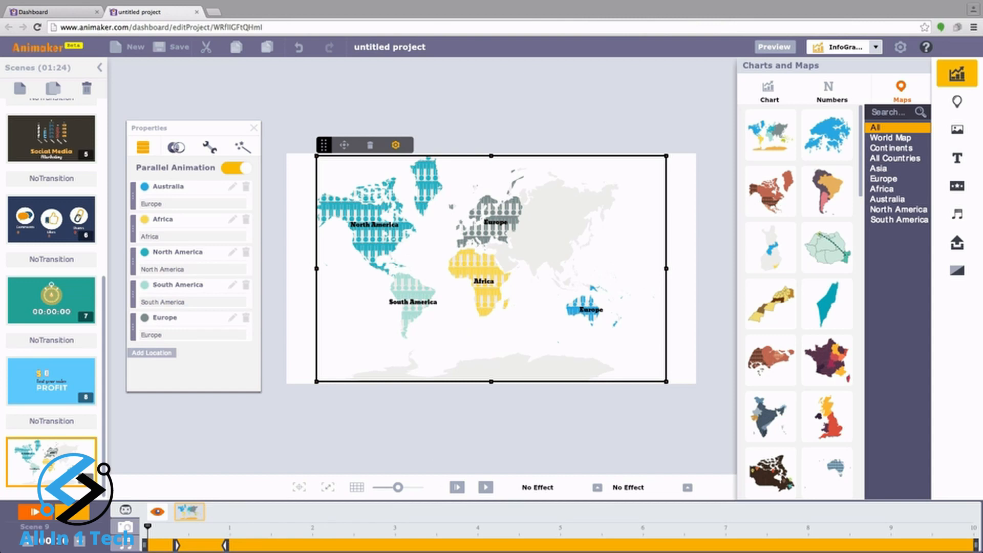
Extend the map's entry animation to about 3 seconds on the timeline and preview the scene
drag(225, 545, 383, 543)
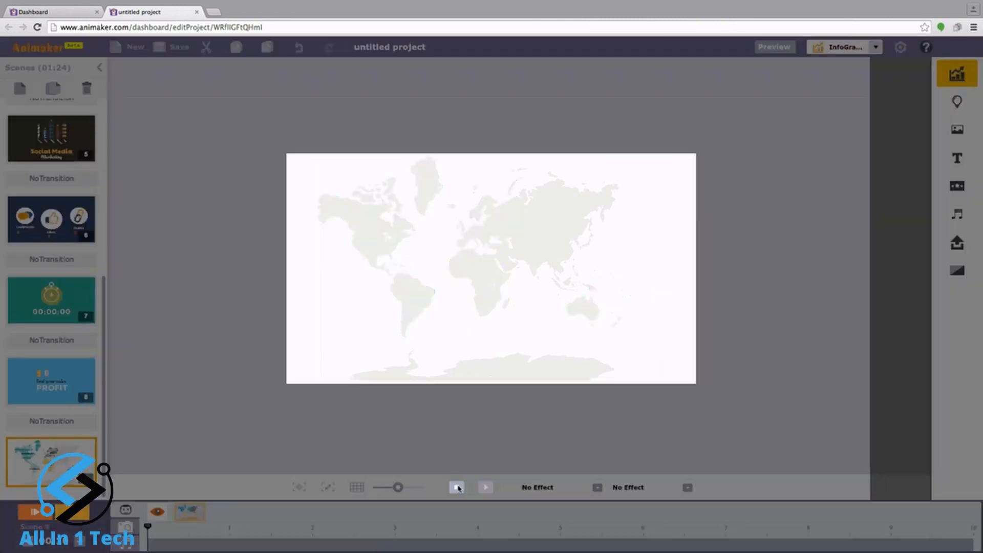
click(458, 488)
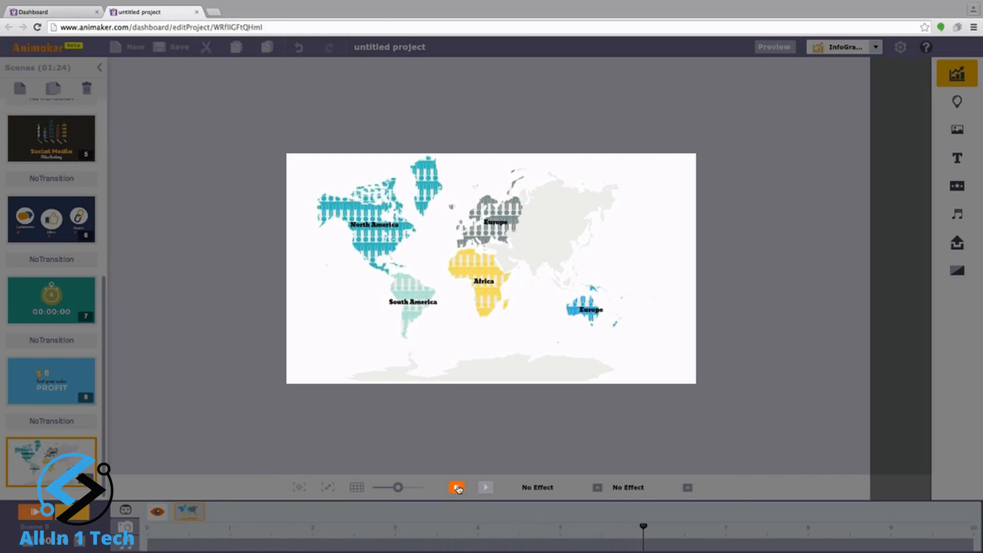
click(457, 488)
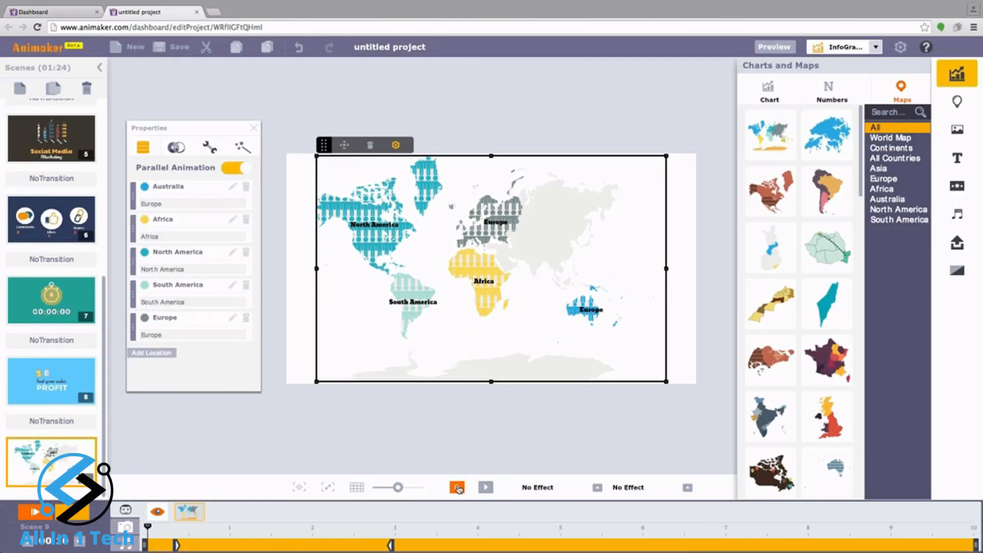
Add a blank scene after the map scene and open the lightbulb-marked asset library
click(468, 413)
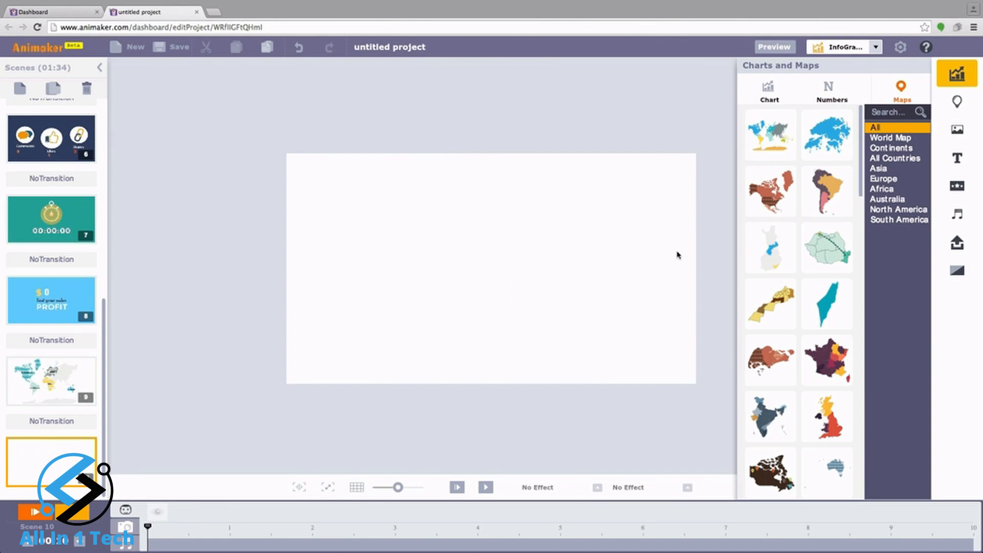
click(969, 102)
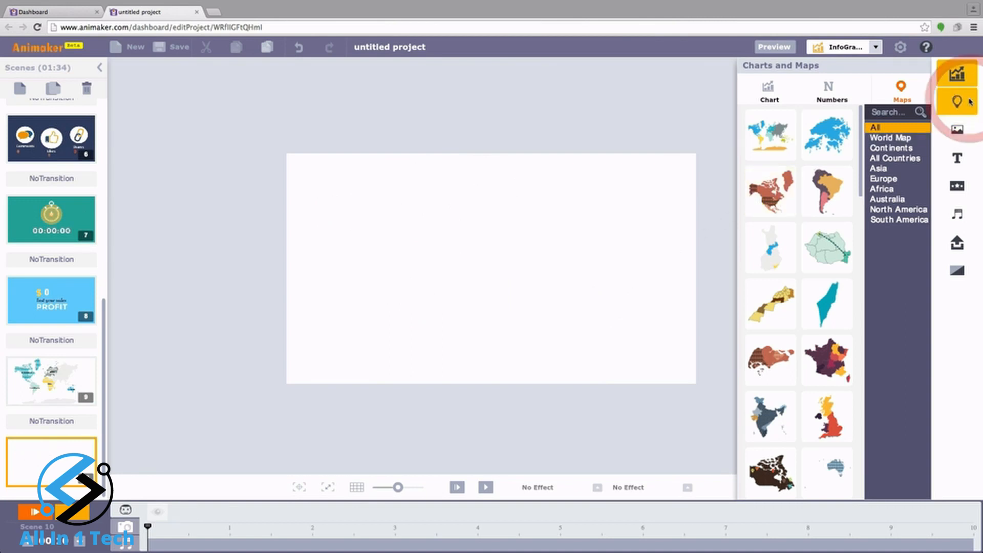